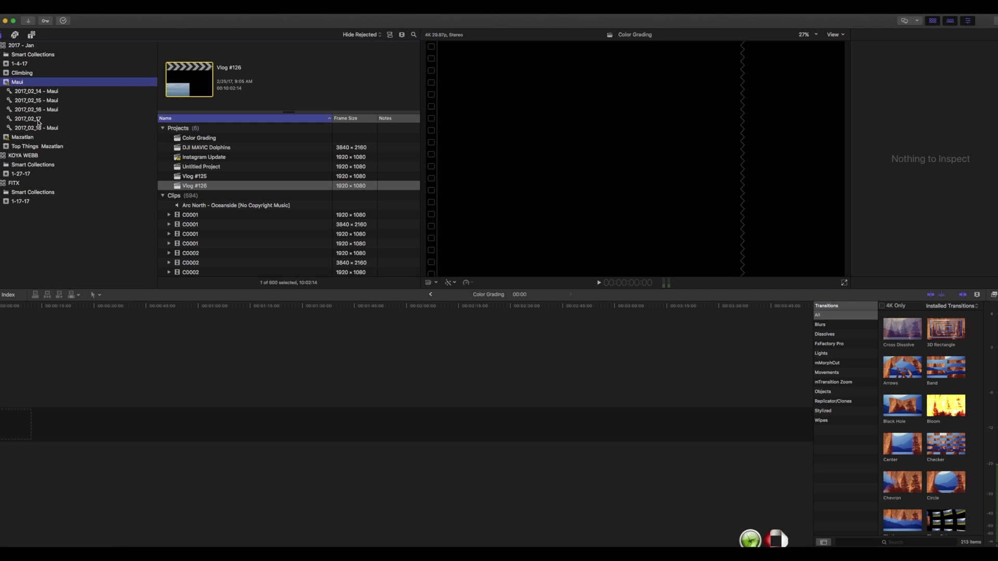
# Step: Browse the 2017_02_17 day, then show the 2017_02_16 - Maui event's clips
pyautogui.click(47, 119)
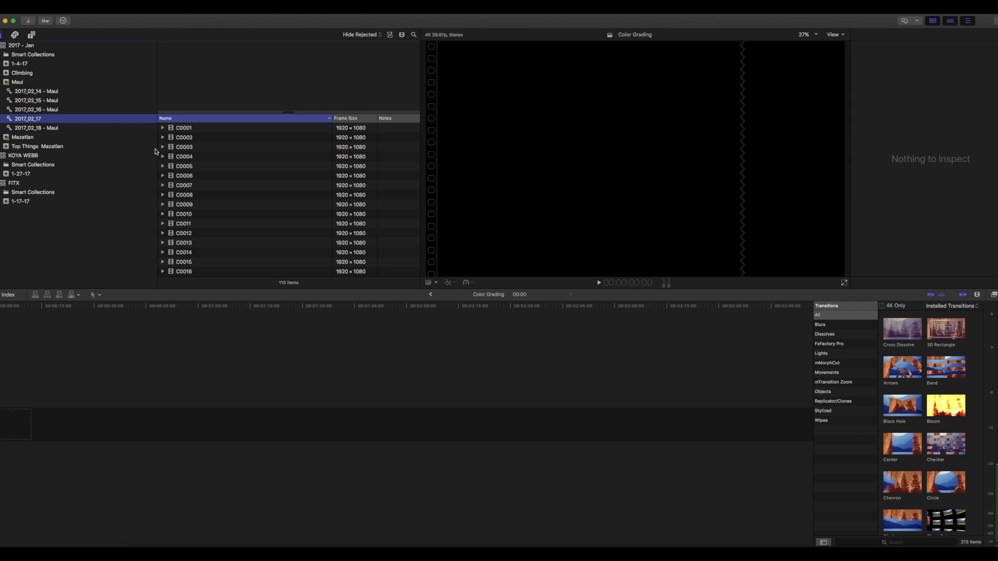
pyautogui.click(48, 111)
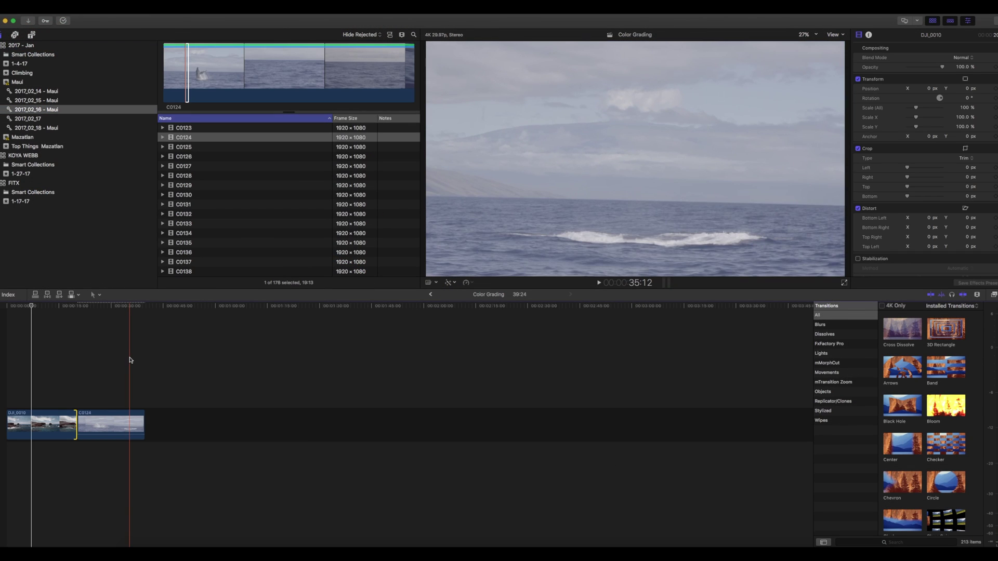
# Step: Play the timeline from the start, then play whale clip C0124
pyautogui.press('Home')
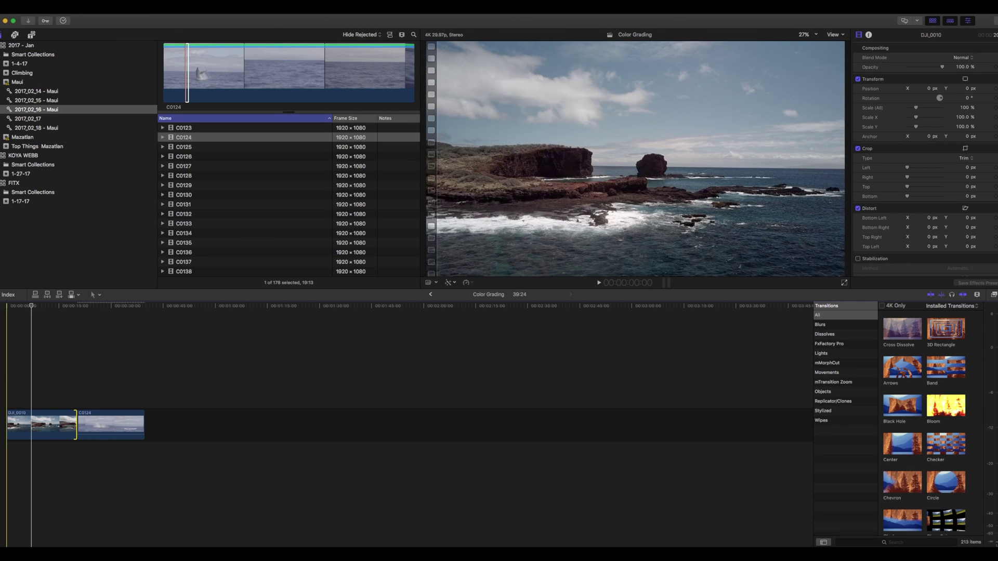
pyautogui.press('space')
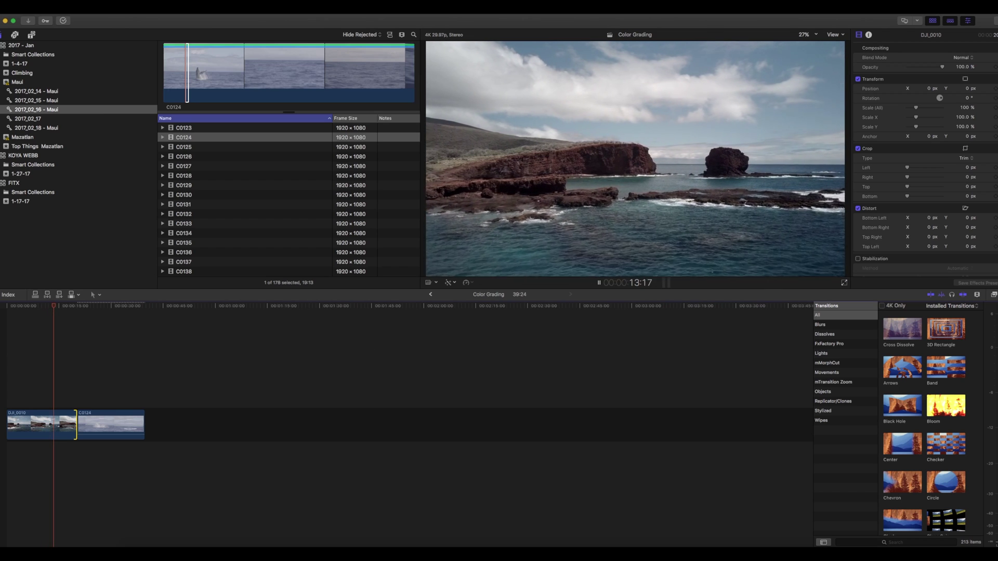
pyautogui.press('space')
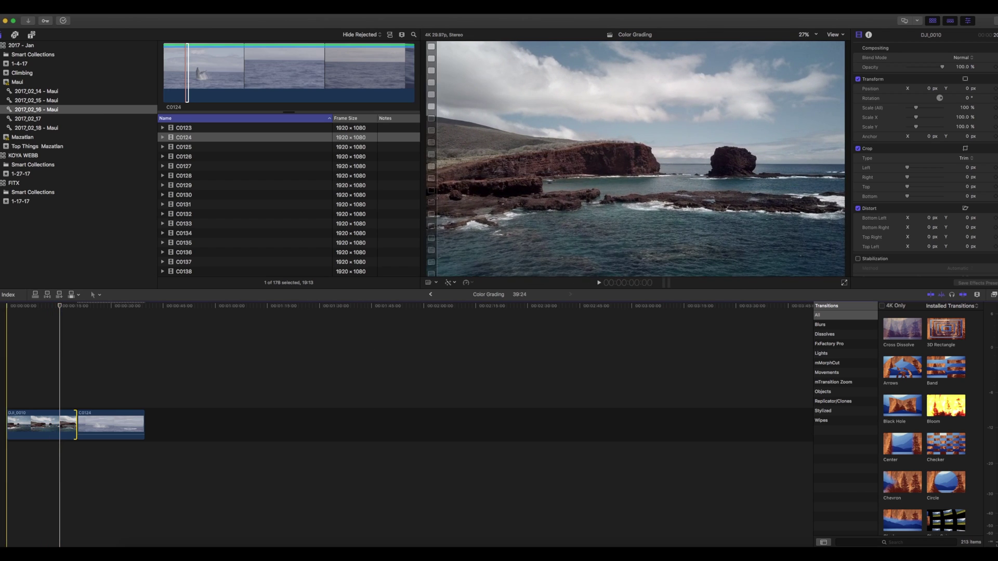
pyautogui.click(77, 338)
pyautogui.press('space')
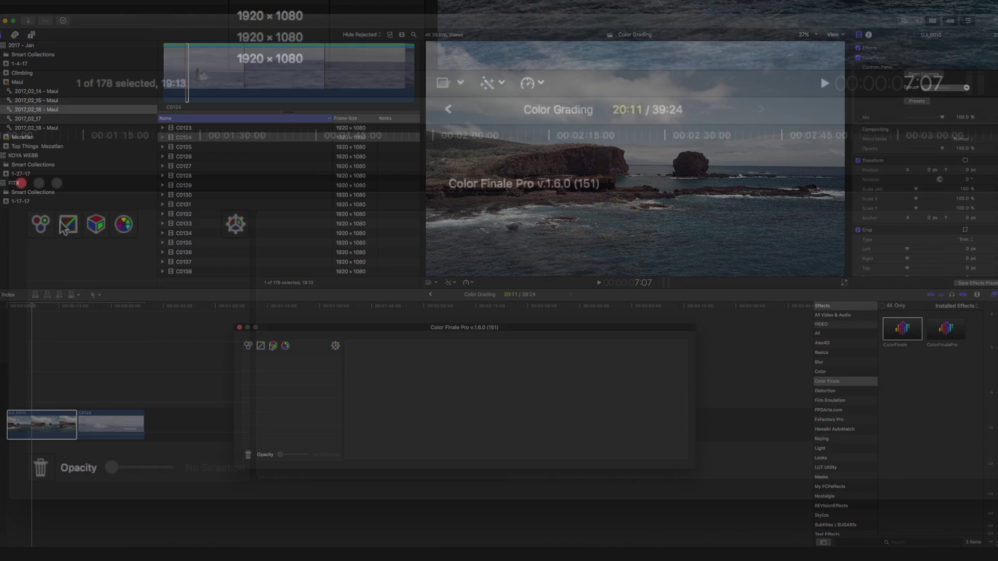
# Step: Add Color Wheels, Curves, LUT and 6 Vectors layers to the drone clip's grade
pyautogui.click(50, 225)
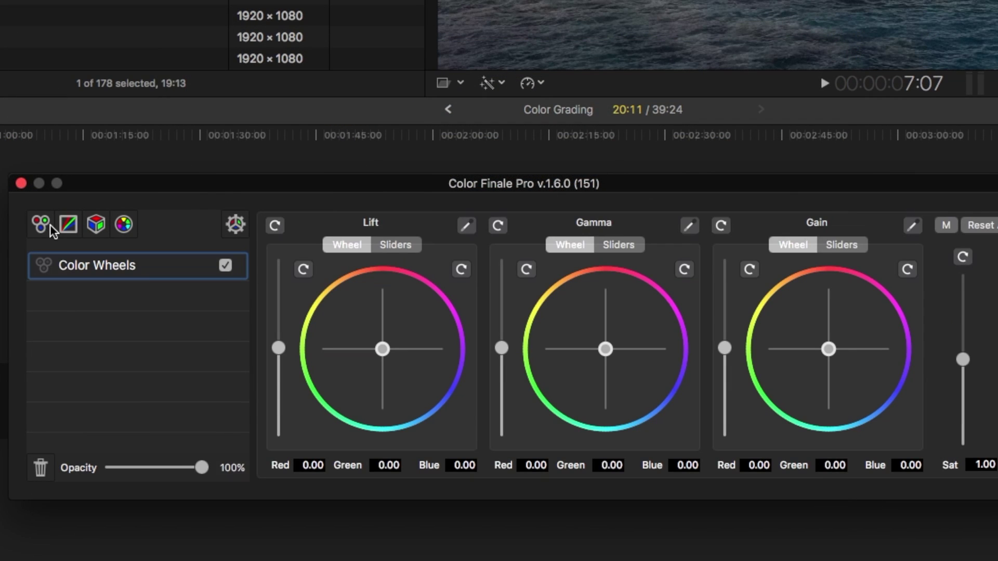
pyautogui.click(68, 225)
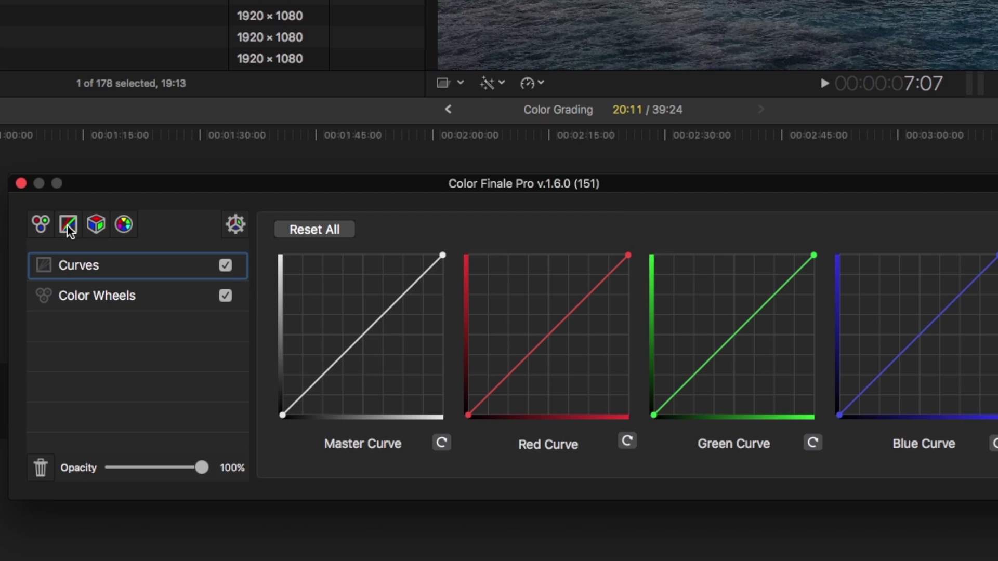
pyautogui.click(96, 225)
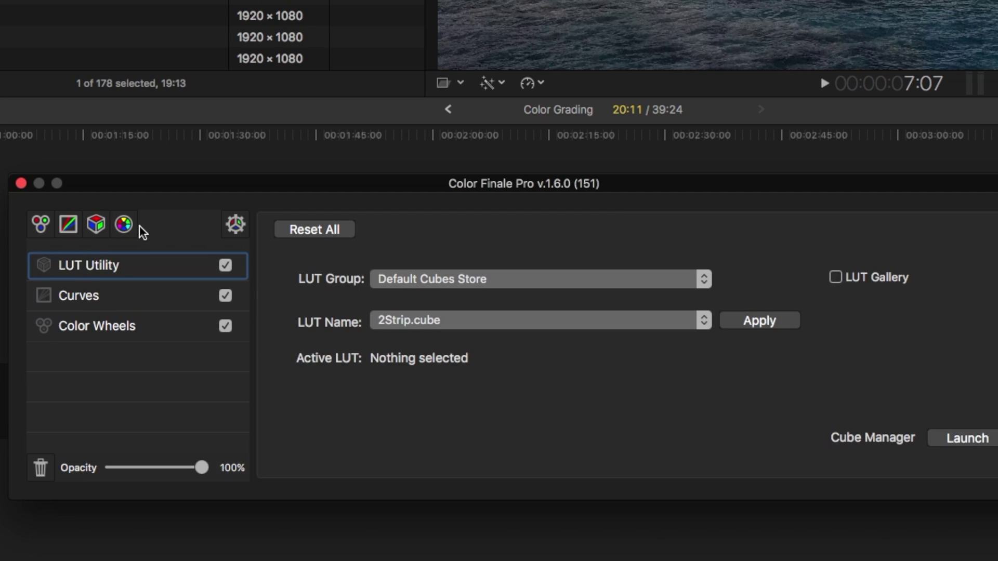
pyautogui.click(126, 224)
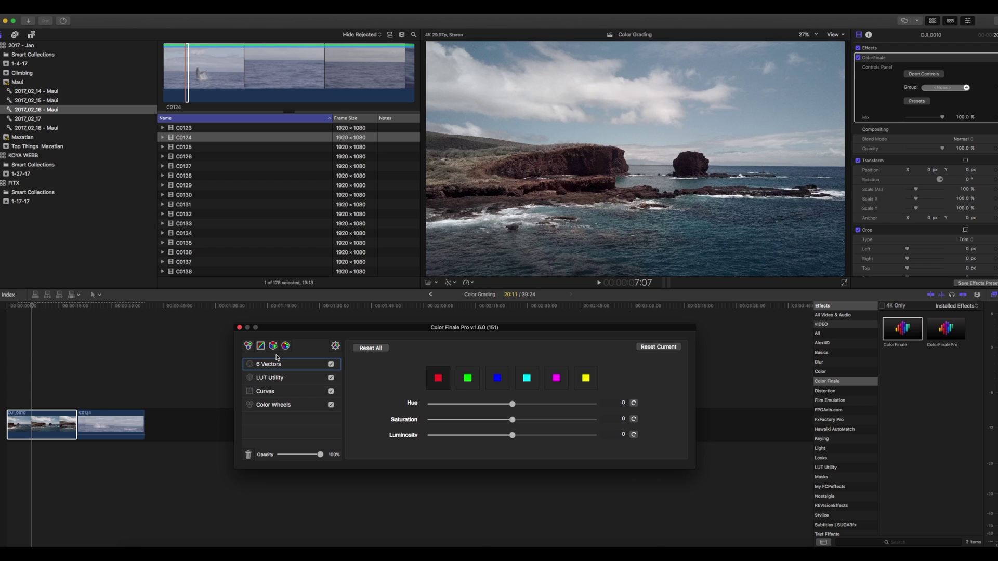
pyautogui.press('super+7')
# Step: Hide the browser so the scopes fill the left, and push the Lift wheel strongly toward red
pyautogui.press('ctrl+super+1')
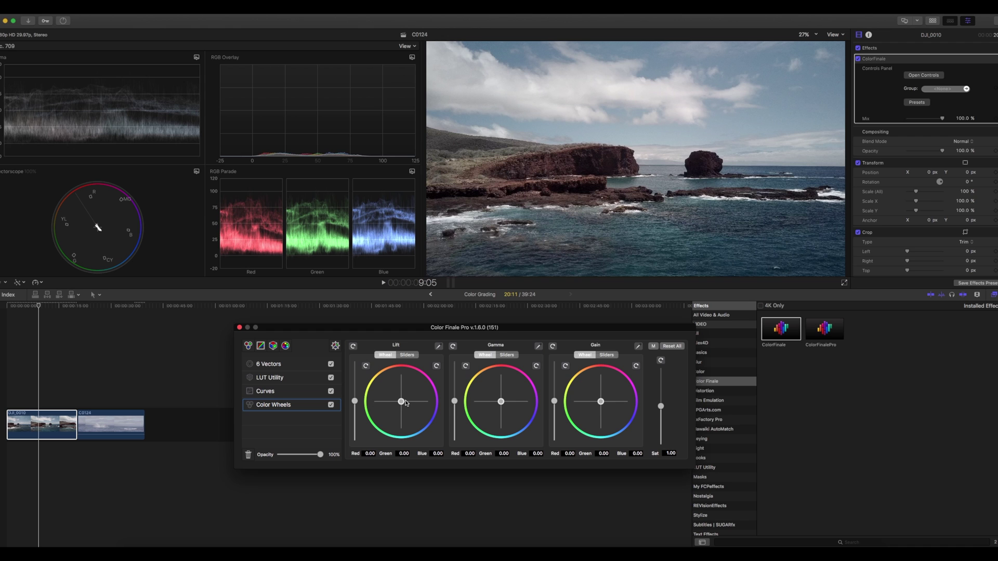
pyautogui.moveTo(401, 400); pyautogui.dragTo(402, 362)
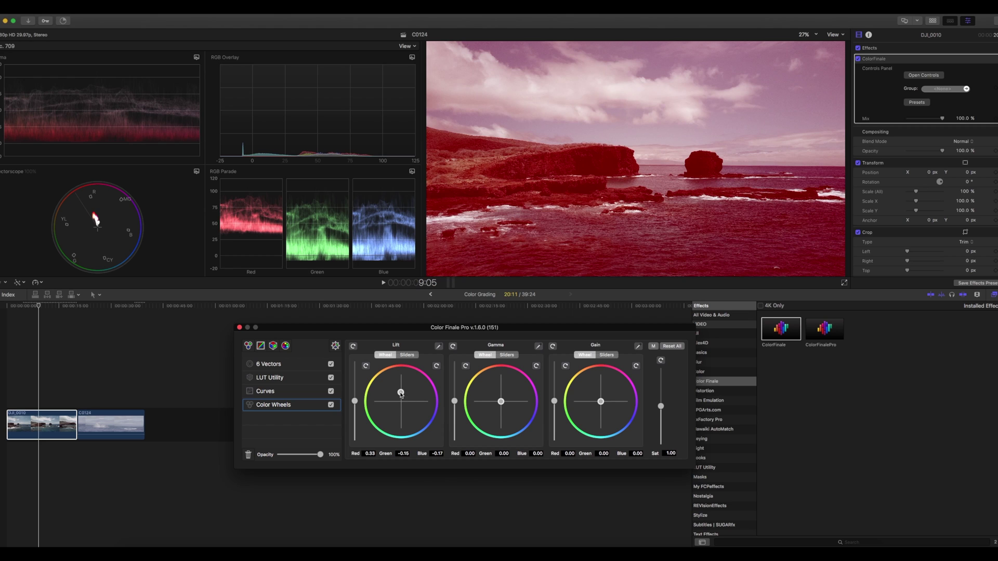
# Step: Return the Lift puck to centre, nudge it, then undo the wheels back to neutral
pyautogui.moveTo(401, 394); pyautogui.dragTo(400, 401)
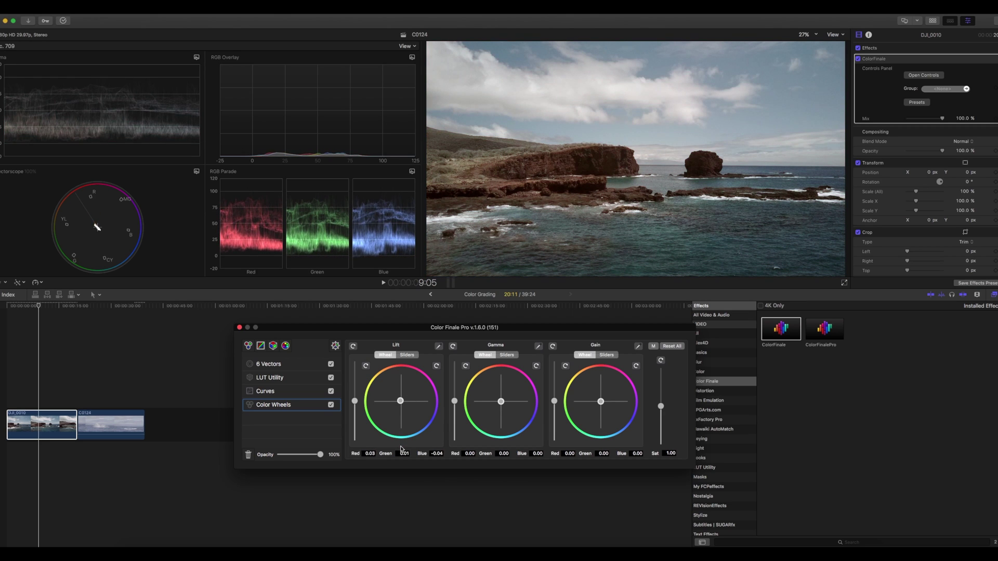
pyautogui.moveTo(401, 448); pyautogui.dragTo(399, 450)
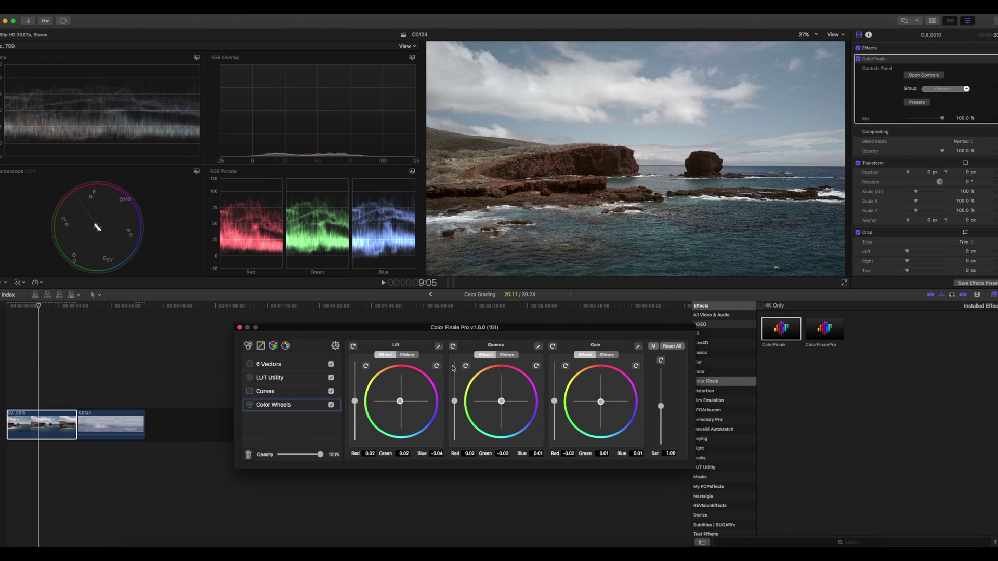
pyautogui.press('super+z')
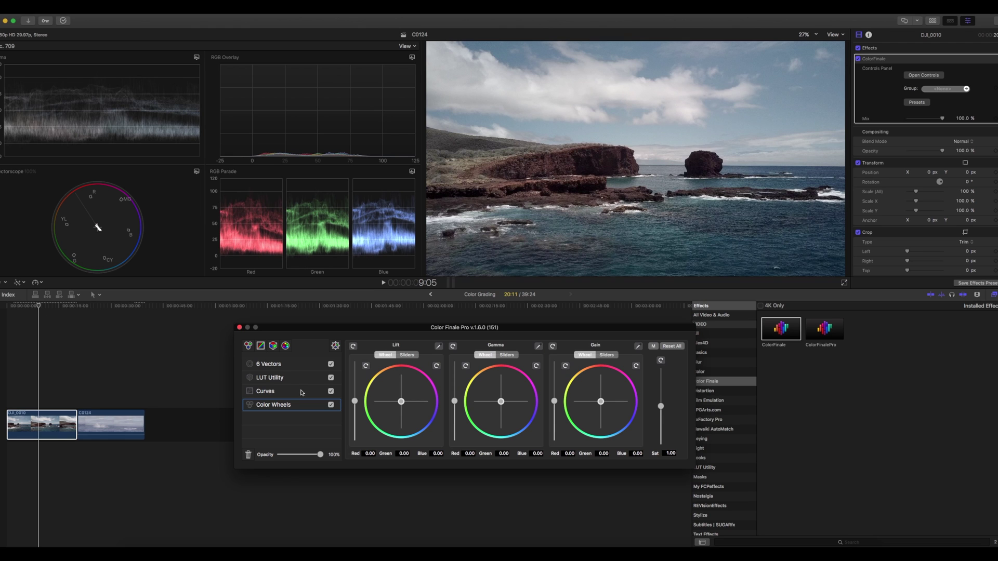
# Step: Set the master sliders to Gain 0.10, Lift -0.04 and Gamma 0.08
pyautogui.moveTo(554, 401); pyautogui.dragTo(556, 390)
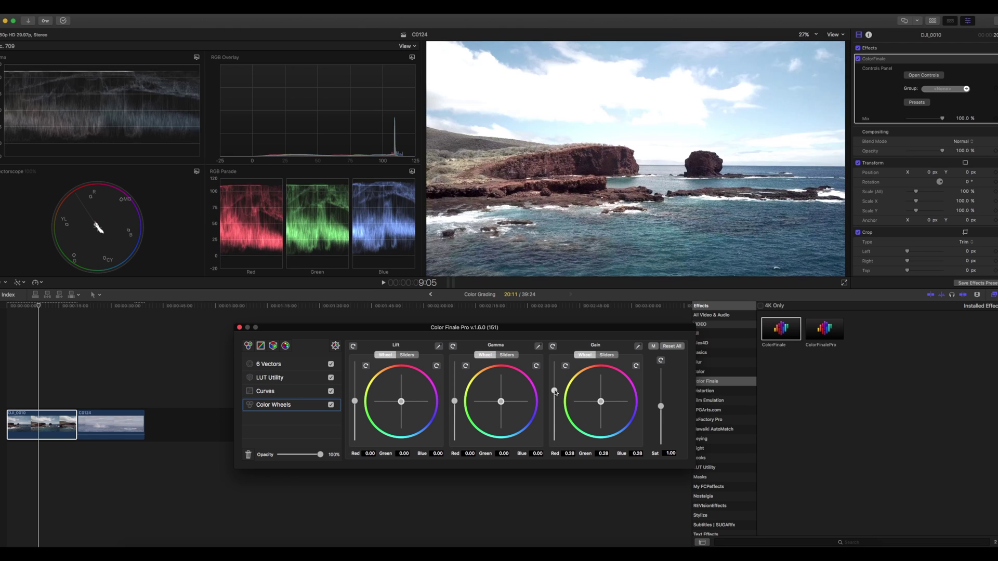
pyautogui.moveTo(554, 391); pyautogui.dragTo(554, 395)
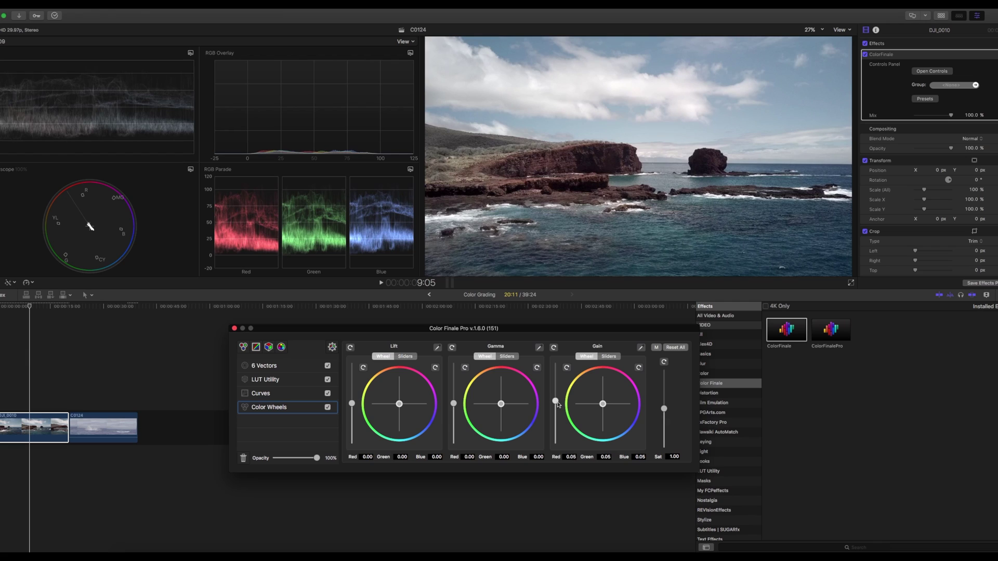
pyautogui.moveTo(555, 398); pyautogui.dragTo(555, 399)
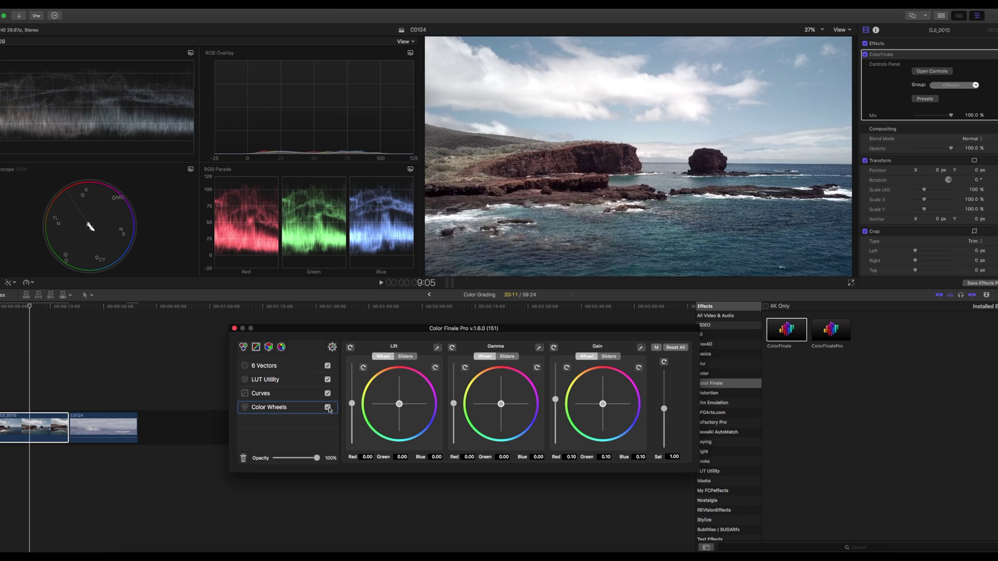
pyautogui.moveTo(352, 407); pyautogui.dragTo(351, 411)
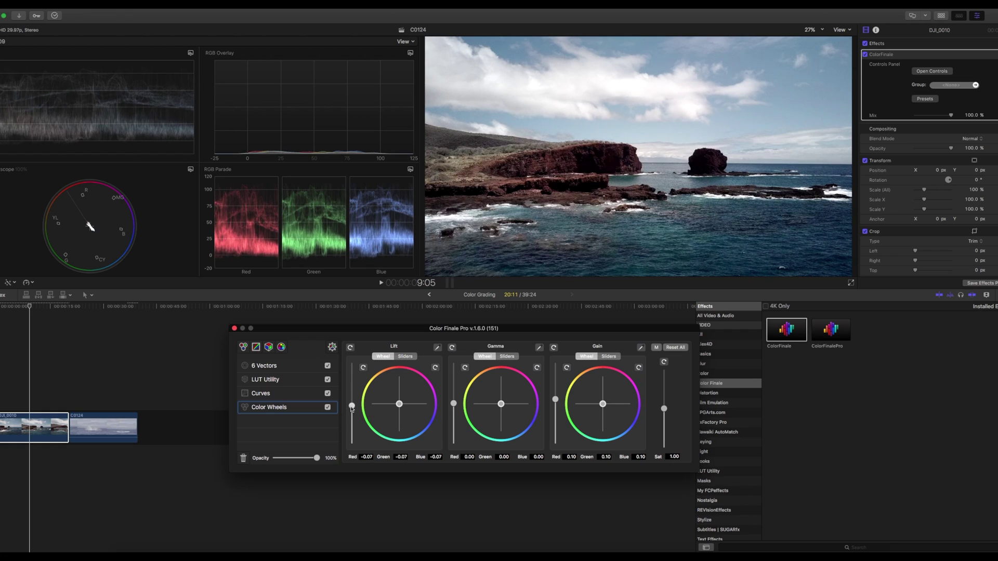
pyautogui.moveTo(352, 409); pyautogui.dragTo(352, 407)
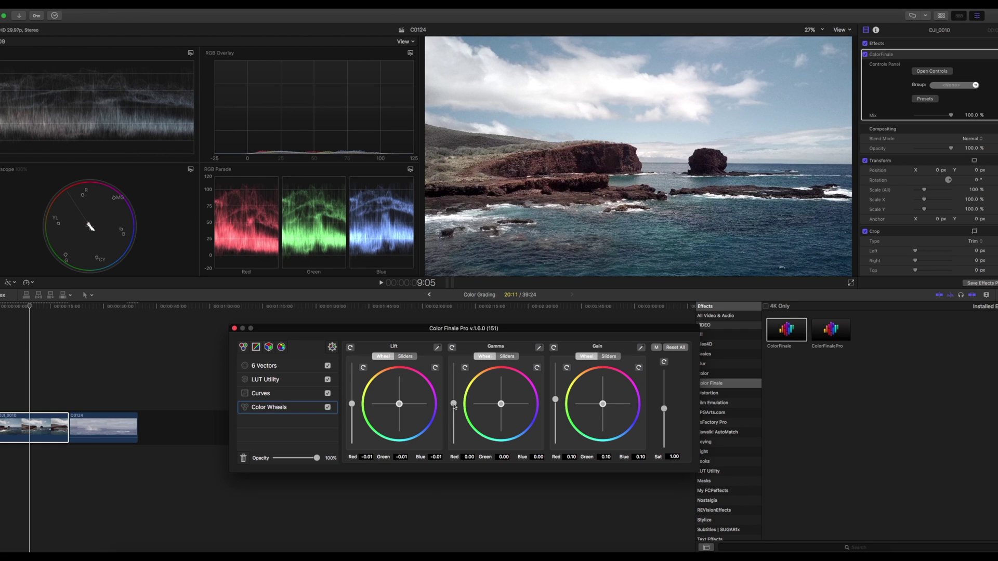
pyautogui.moveTo(454, 406); pyautogui.dragTo(455, 402)
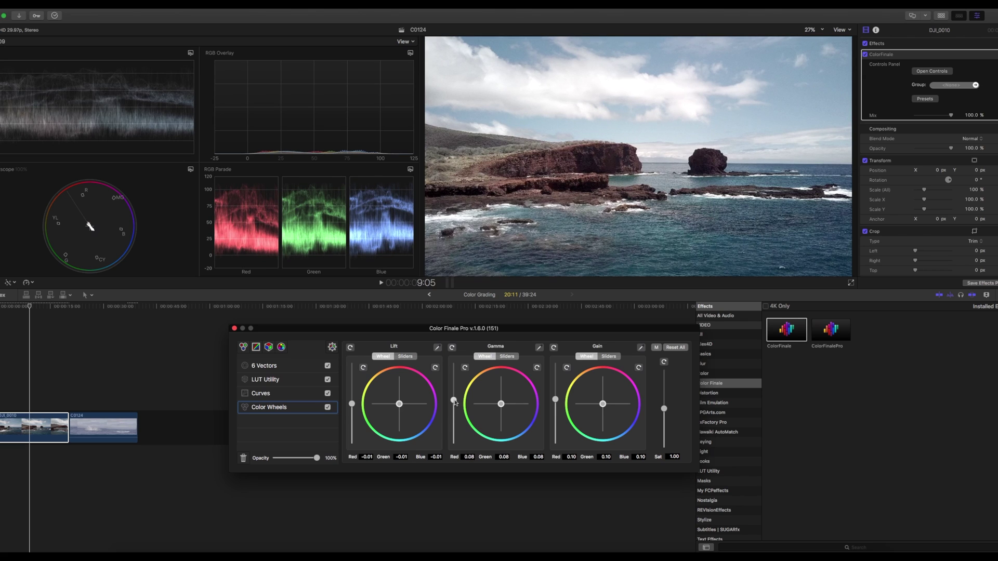
pyautogui.moveTo(352, 407); pyautogui.dragTo(353, 408)
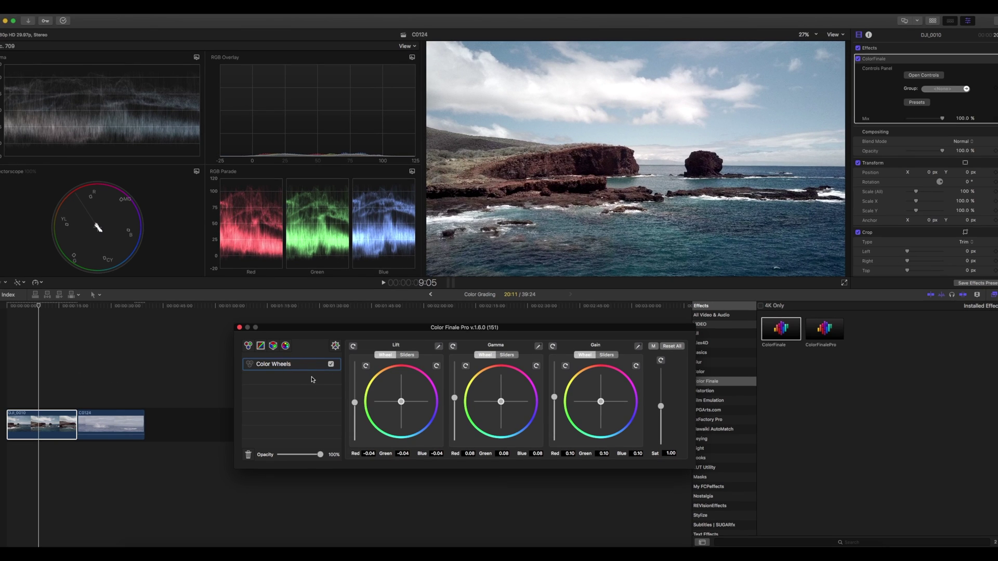
# Step: Toggle the Color Wheels layer off and on twice to compare, then add a LUT layer
pyautogui.click(331, 365)
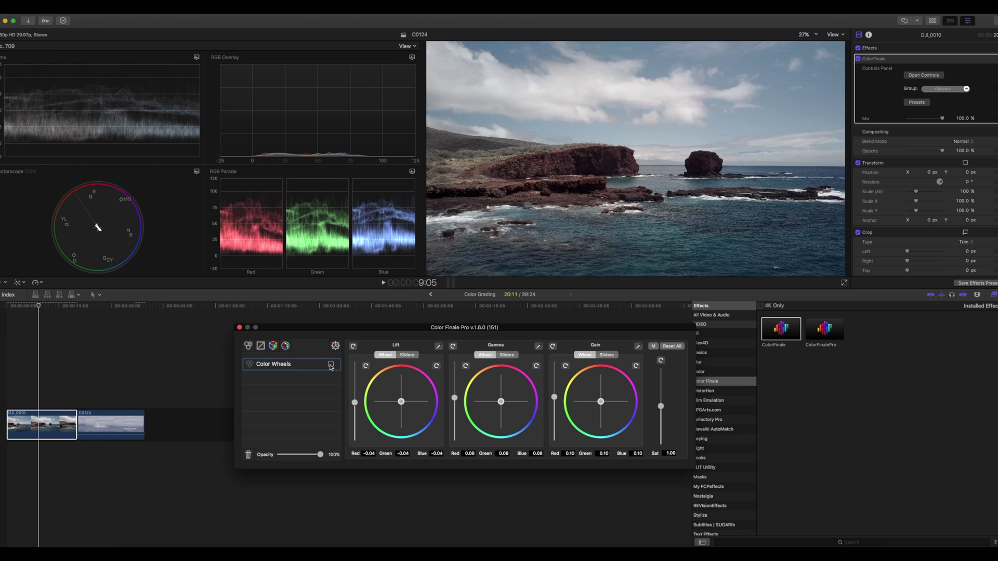
pyautogui.click(330, 365)
pyautogui.click(331, 365)
pyautogui.click(330, 365)
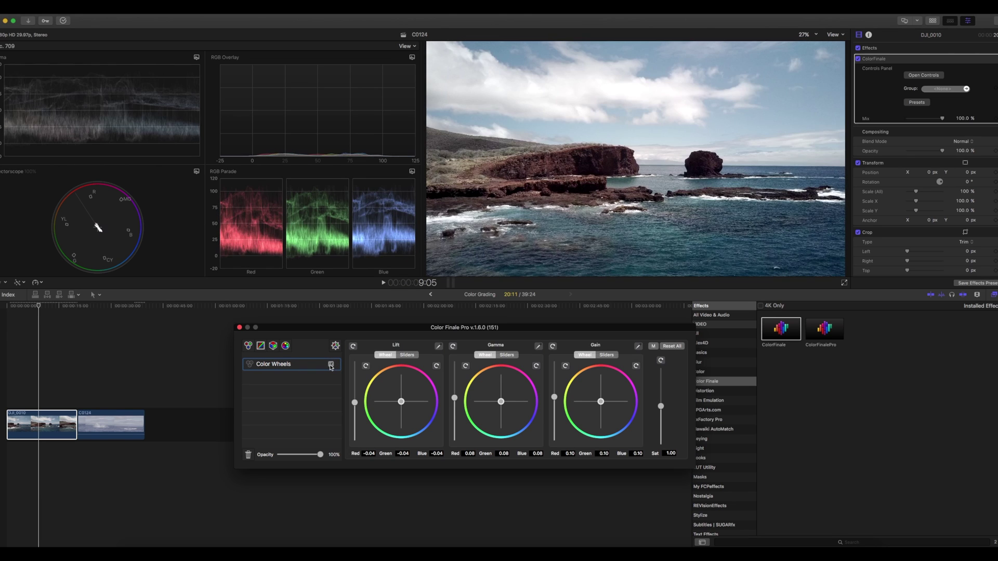
pyautogui.click(273, 346)
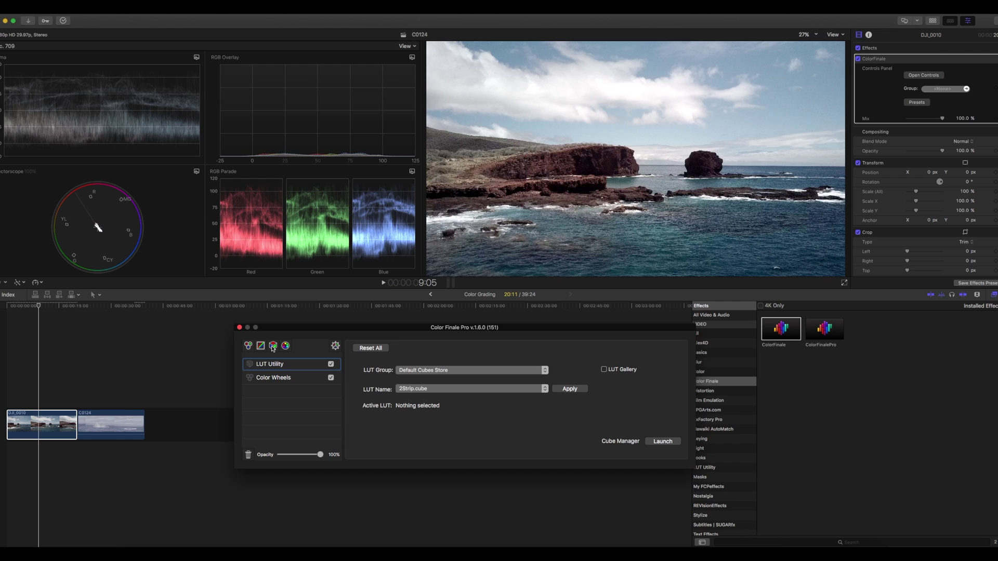
# Step: Preview ImpulZ-Rec709 Generic LUTs: Lomo Color Implosion 21, Kodak Gold 200 and Kodak Elite 200
pyautogui.click(403, 371)
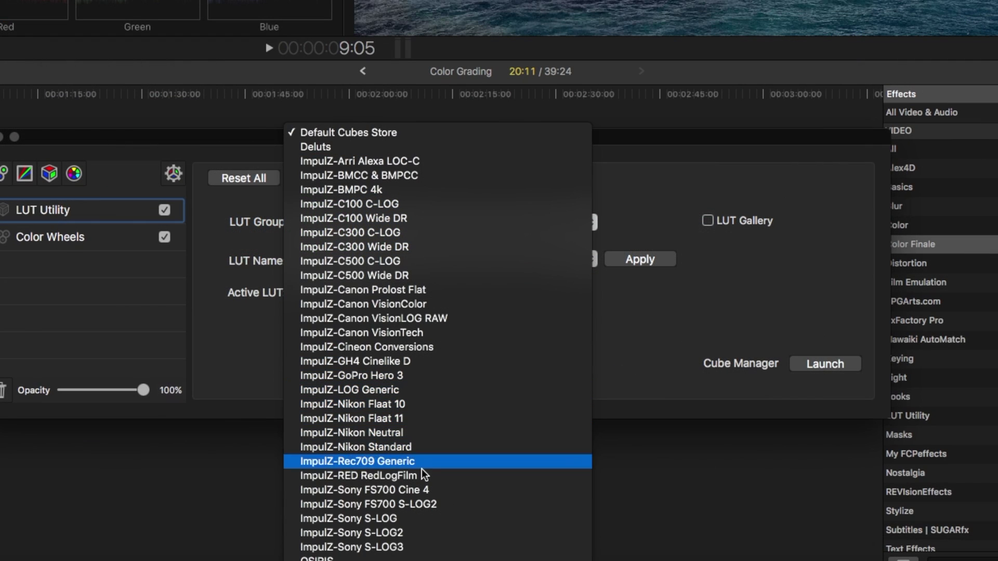
pyautogui.click(423, 465)
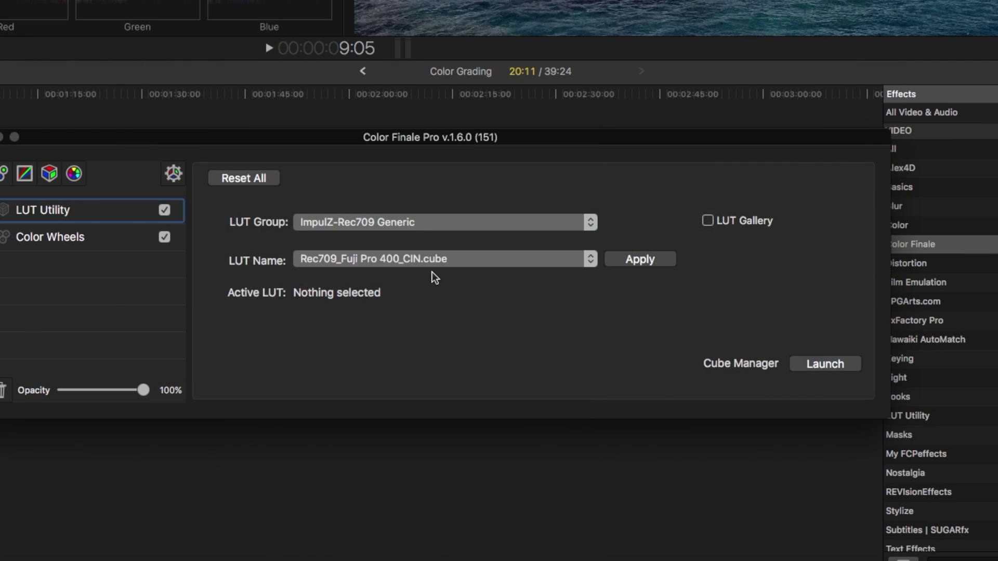
pyautogui.click(478, 260)
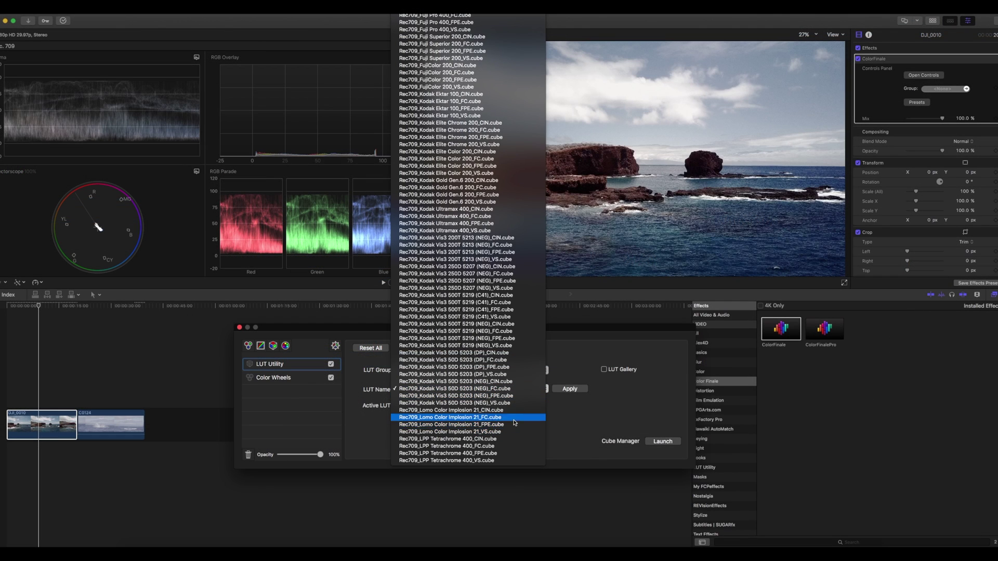
pyautogui.click(511, 417)
pyautogui.click(507, 394)
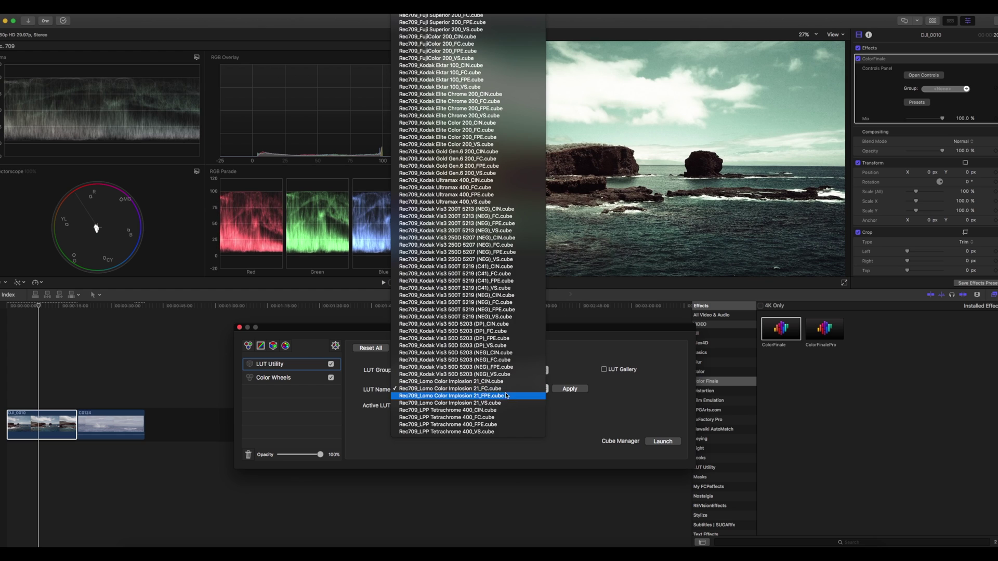
pyautogui.scroll(3, 483, 413)
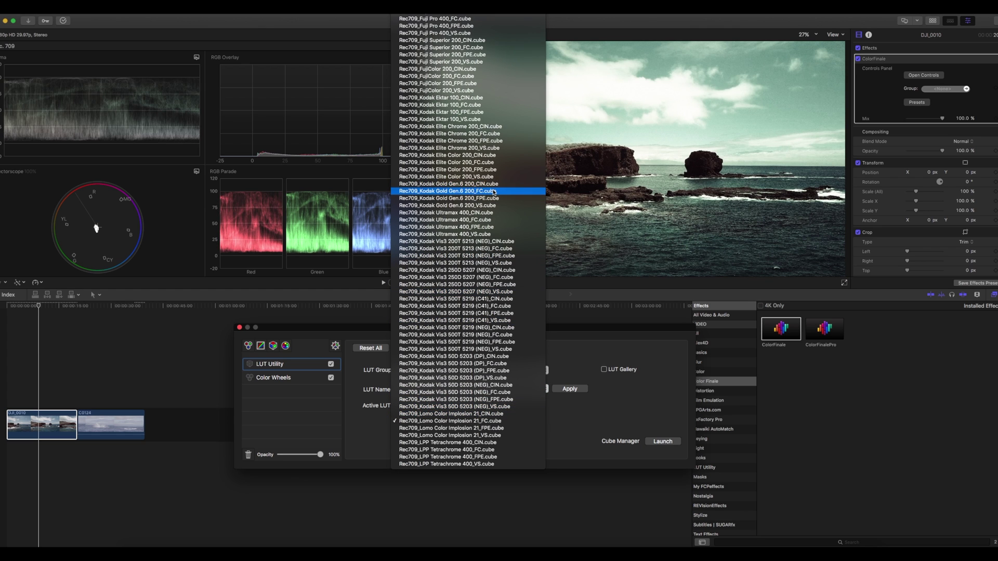
pyautogui.click(447, 191)
pyautogui.click(522, 390)
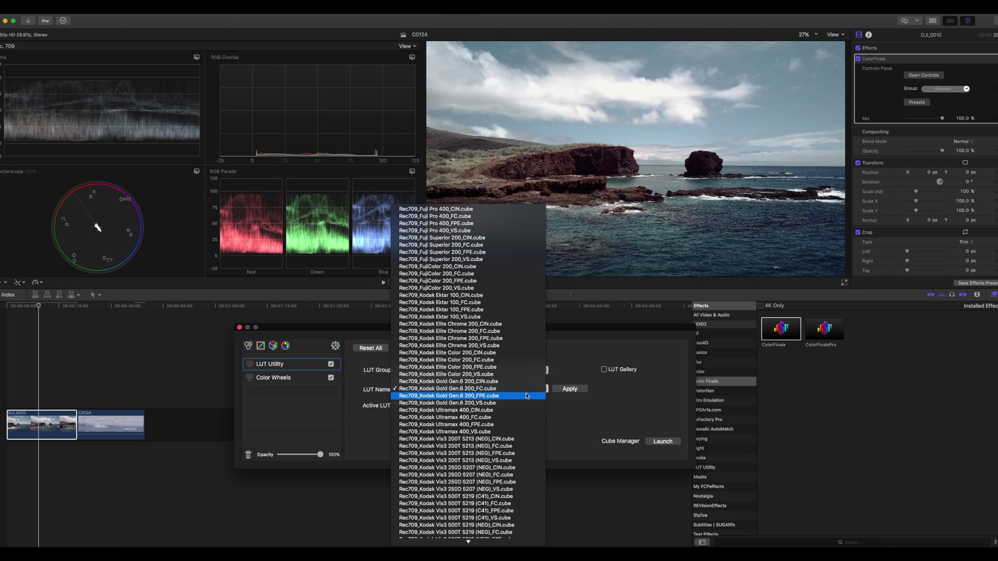
pyautogui.click(518, 360)
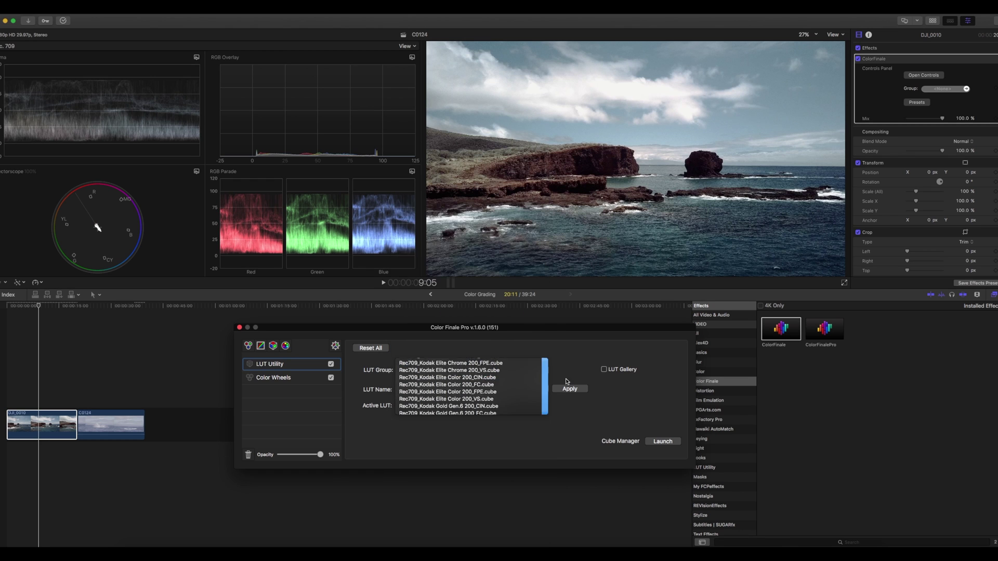
# Step: Apply Rec709_Fuji Superior 200_FC.cube at 35% opacity and add a 6 Vectors layer
pyautogui.click(516, 393)
pyautogui.click(454, 364)
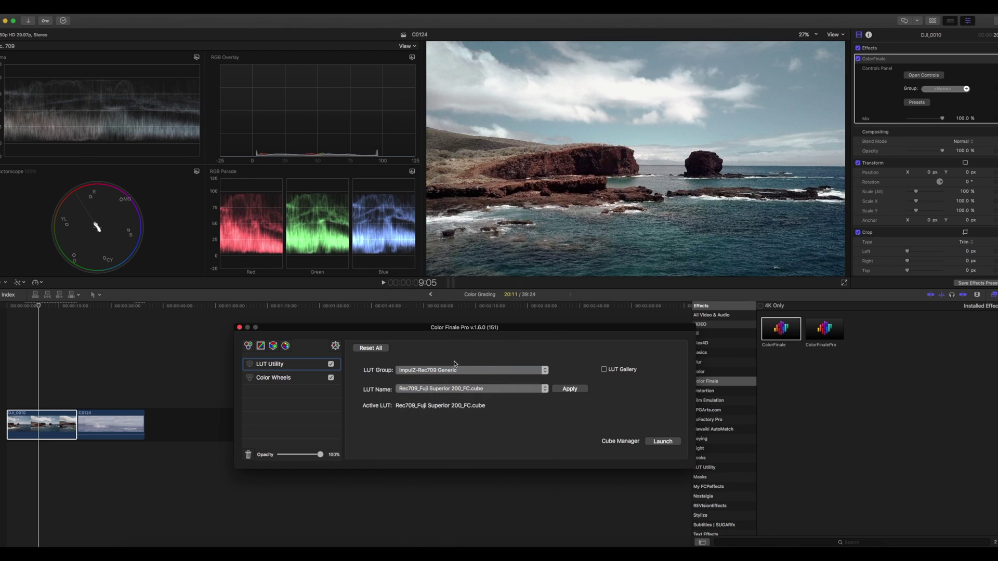
pyautogui.moveTo(320, 455); pyautogui.dragTo(295, 456)
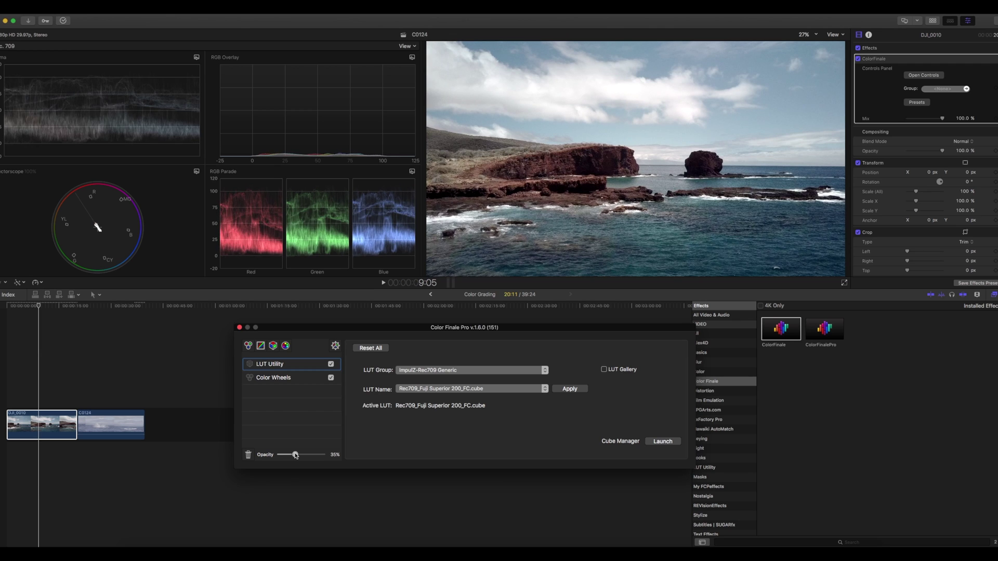
pyautogui.click(286, 346)
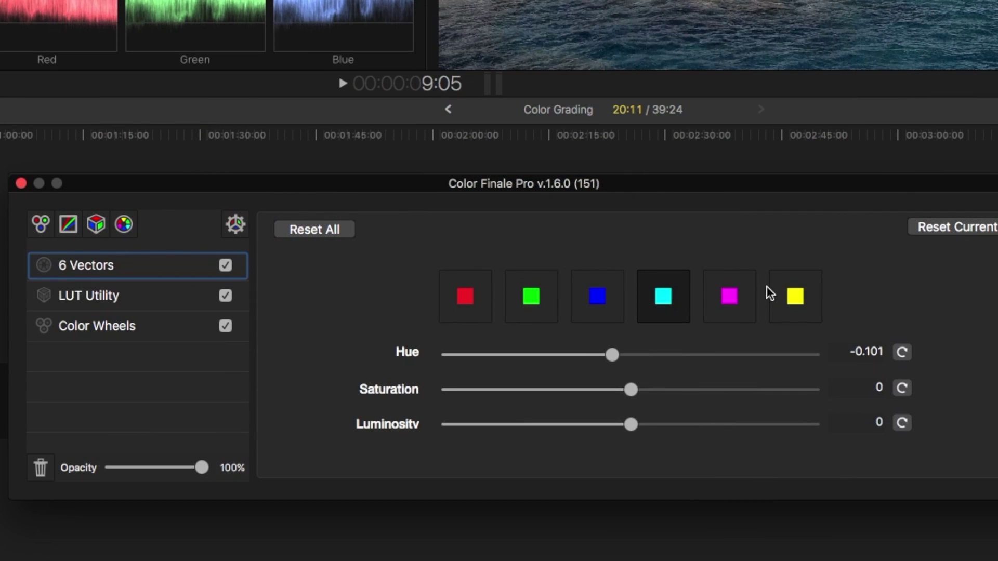
# Step: Shift the yellow and green hue vectors (green Hue 0.012) and try an extra Color Wheels layer
pyautogui.click(788, 295)
pyautogui.moveTo(630, 354)
pyautogui.mouseDown()
pyautogui.moveTo(470, 358)
pyautogui.moveTo(452, 349)
pyautogui.moveTo(778, 358)
pyautogui.moveTo(628, 362)
pyautogui.mouseUp()
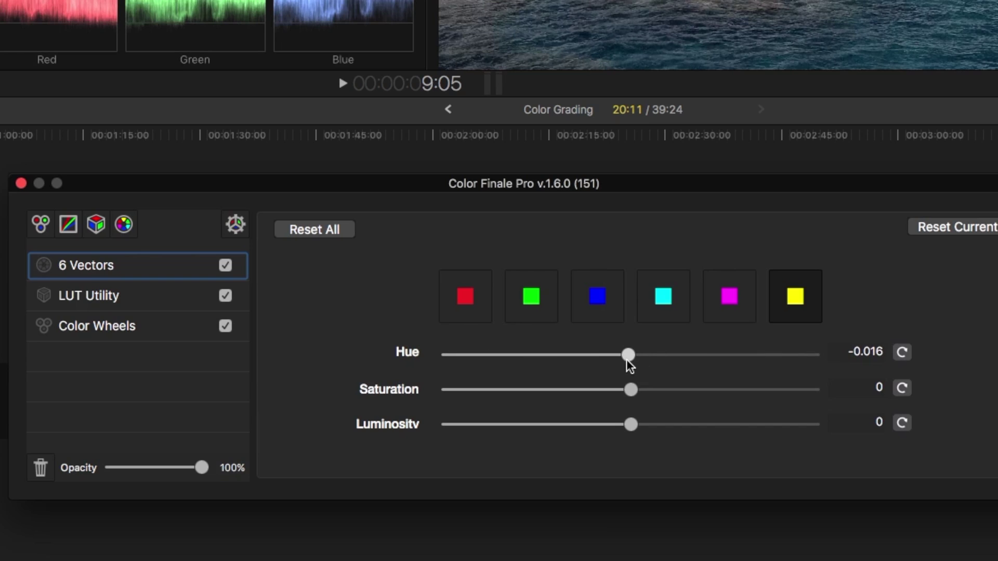
pyautogui.click(521, 313)
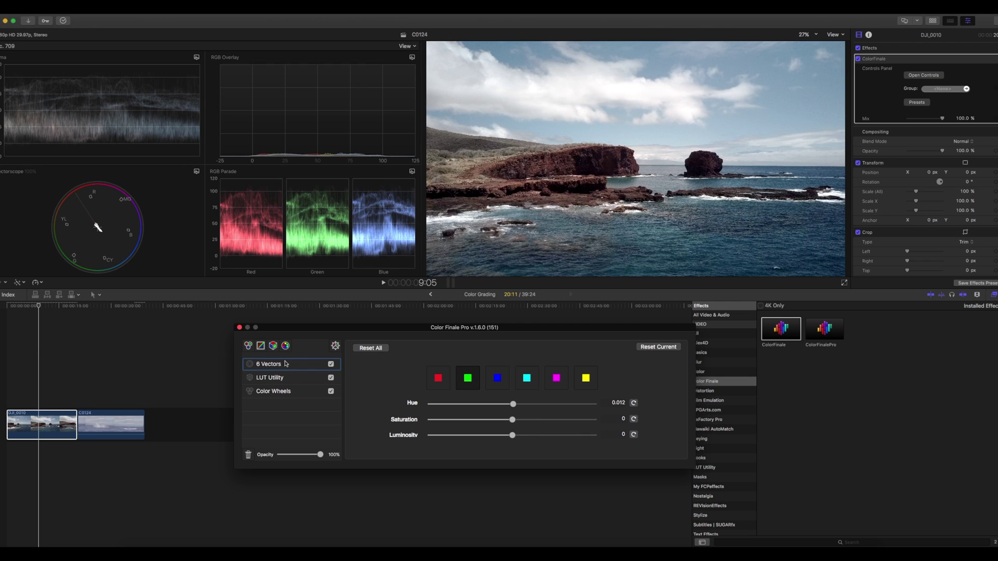
pyautogui.click(286, 346)
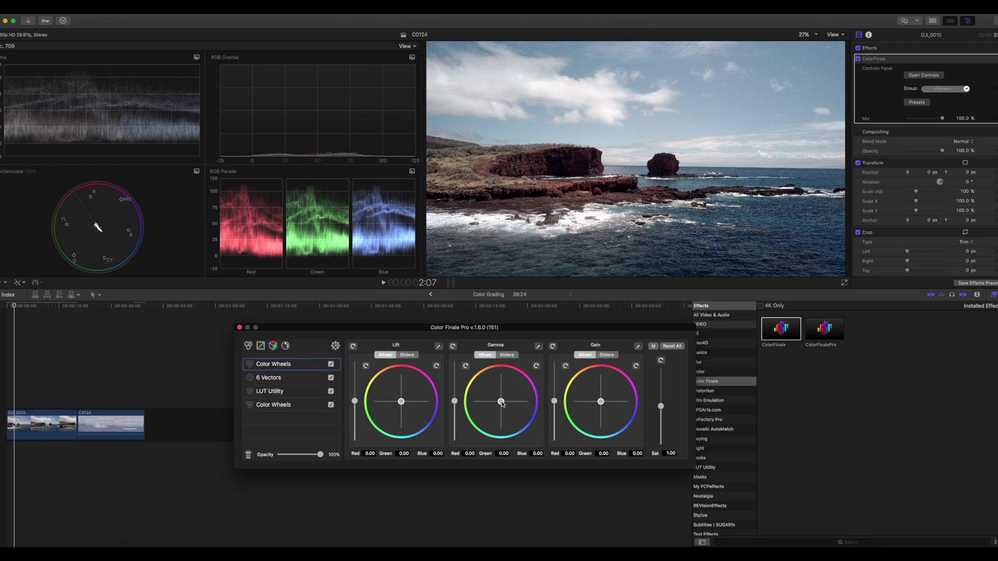
pyautogui.moveTo(502, 404); pyautogui.dragTo(498, 401)
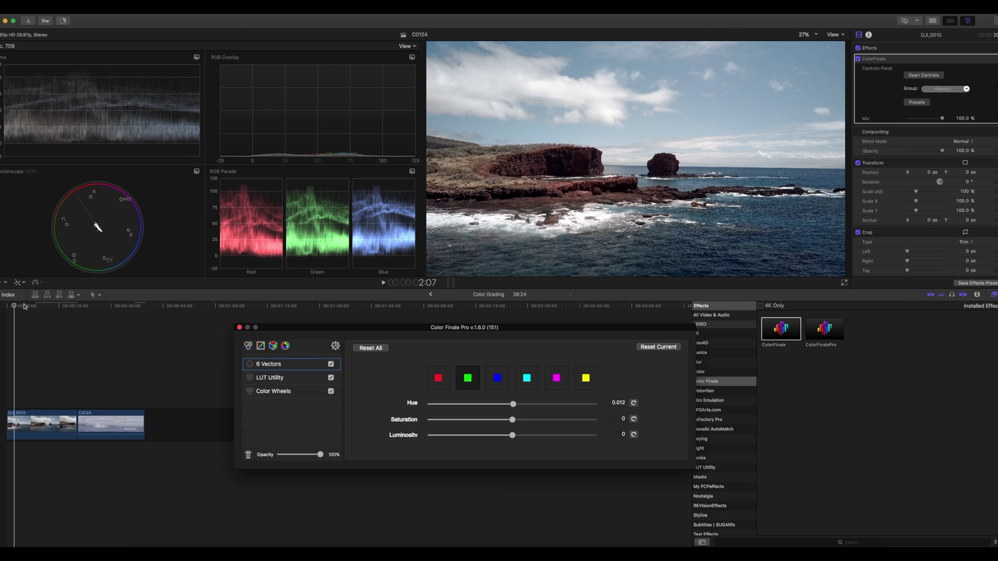
# Step: Review playback, set the blue vector Hue to 0.266, and close Color Finale Pro
pyautogui.press('space')
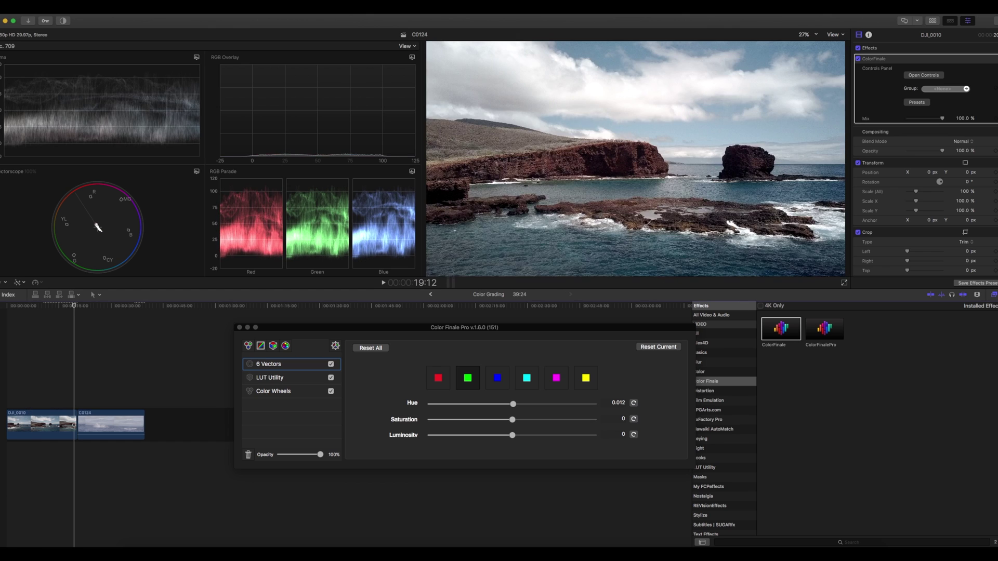
pyautogui.press('Home')
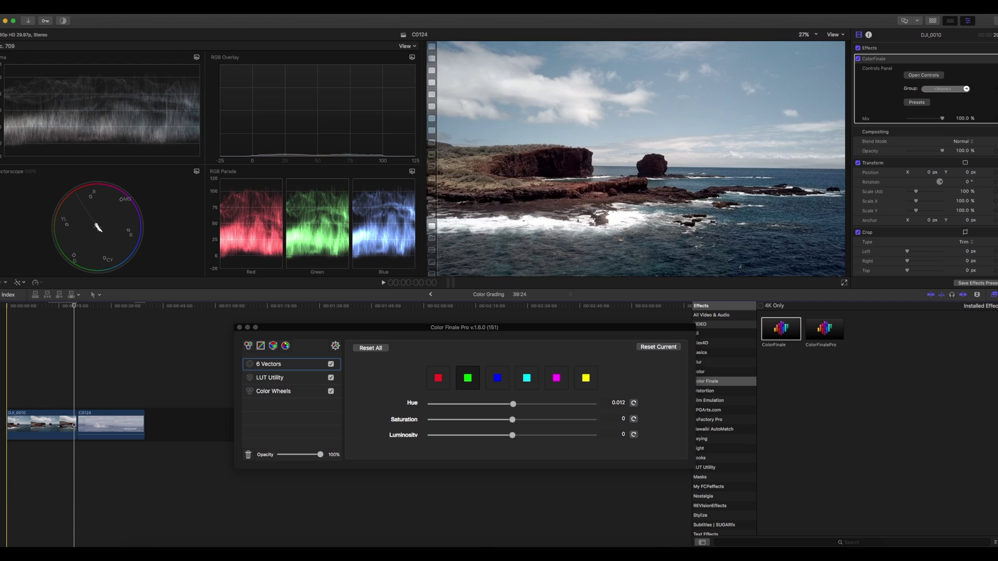
pyautogui.press('space')
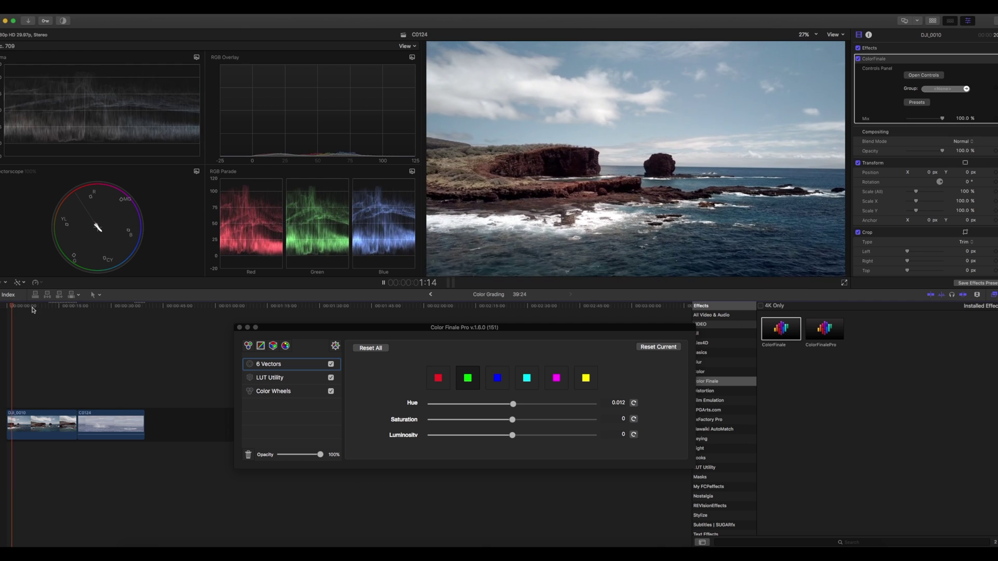
pyautogui.press('space')
pyautogui.click(498, 384)
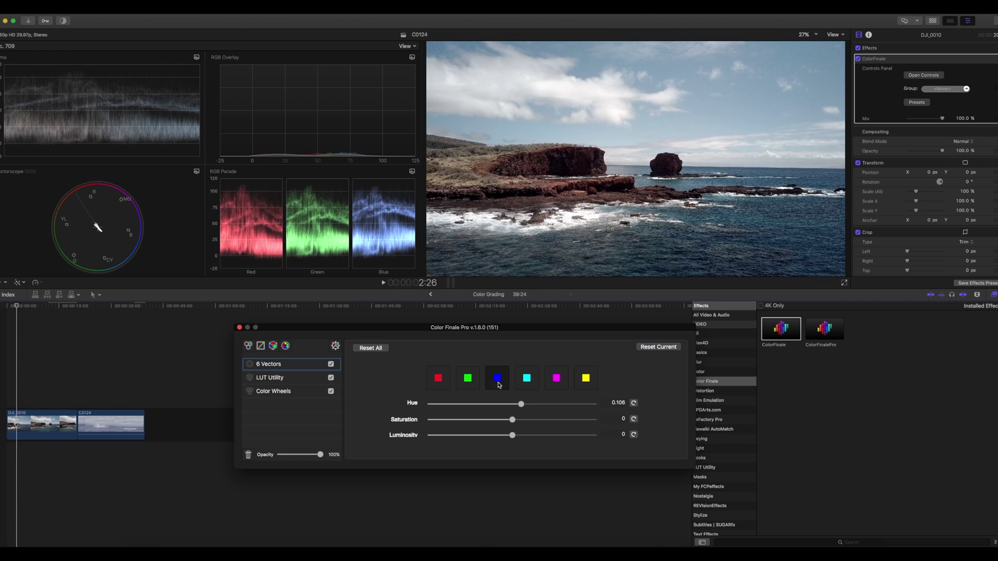
pyautogui.moveTo(532, 407)
pyautogui.mouseDown()
pyautogui.moveTo(546, 405)
pyautogui.moveTo(534, 403)
pyautogui.mouseUp()
pyautogui.press('space')
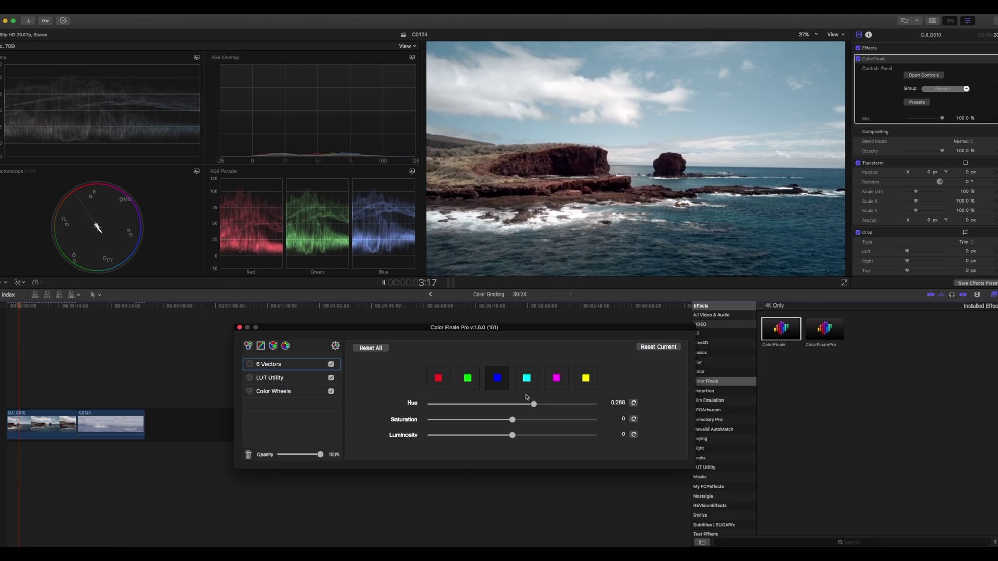
pyautogui.click(240, 327)
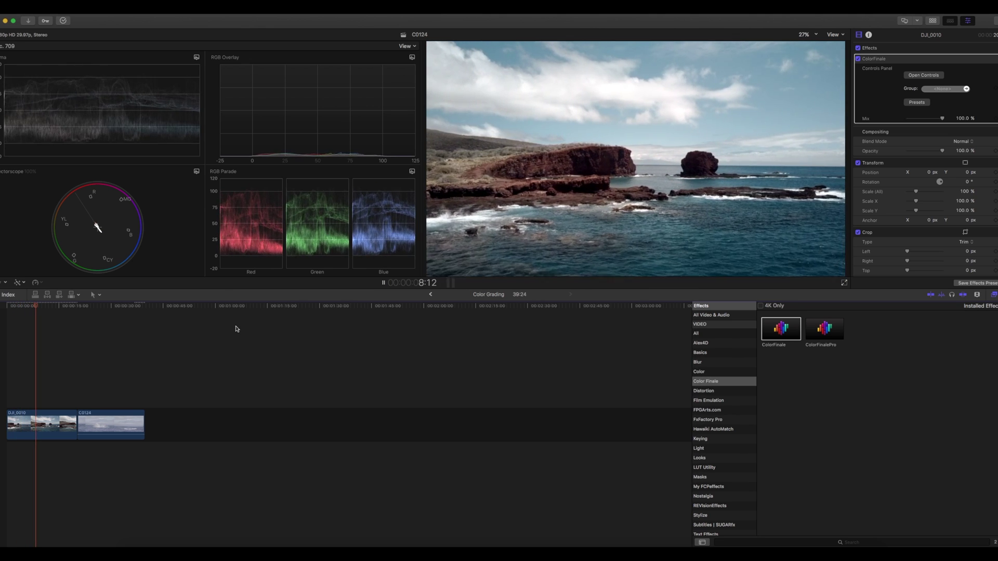
# Step: Copy DJI_0010's grade and paste its attributes onto whale clip C0124
pyautogui.press('space')
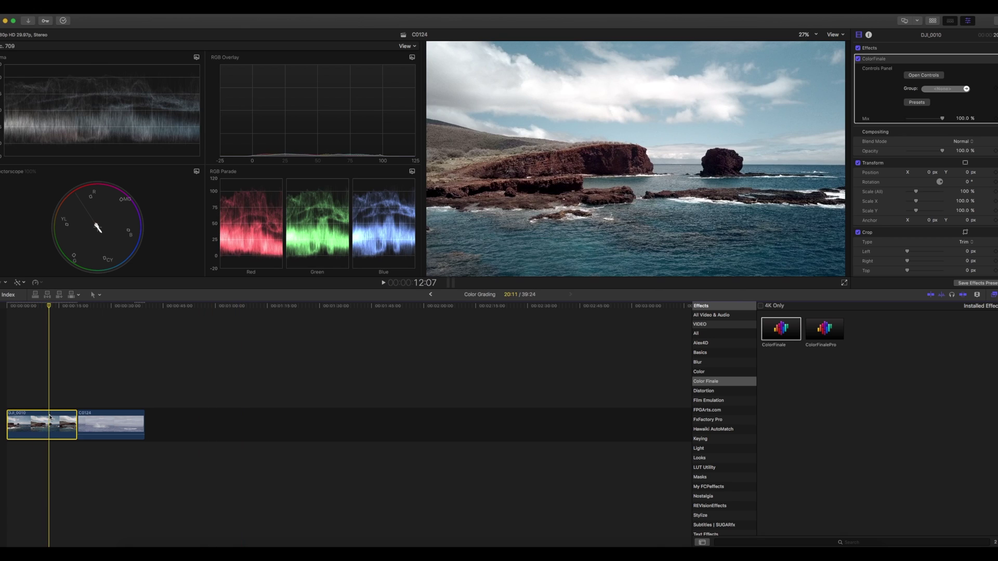
pyautogui.click(57, 414)
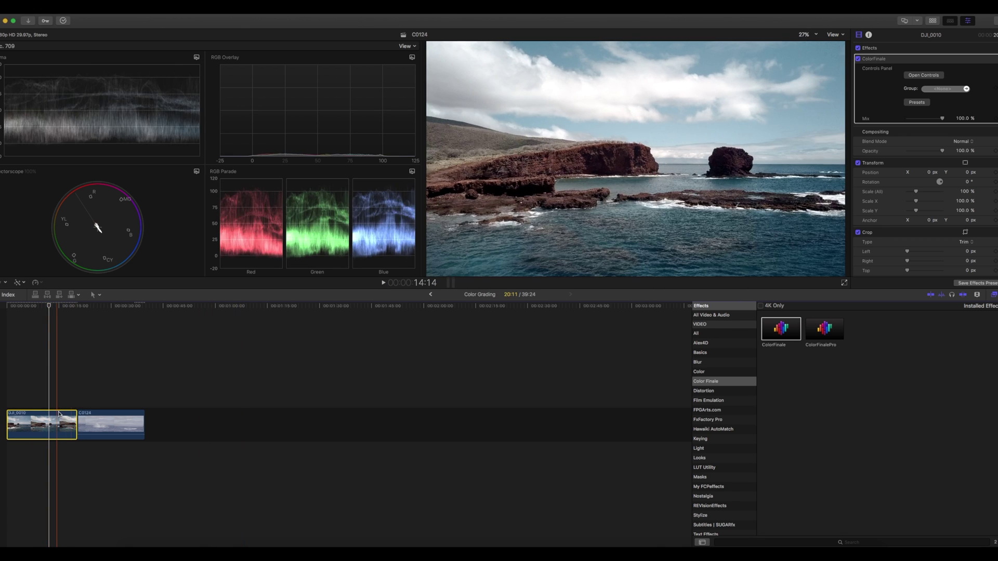
pyautogui.press('l')
pyautogui.click(85, 423)
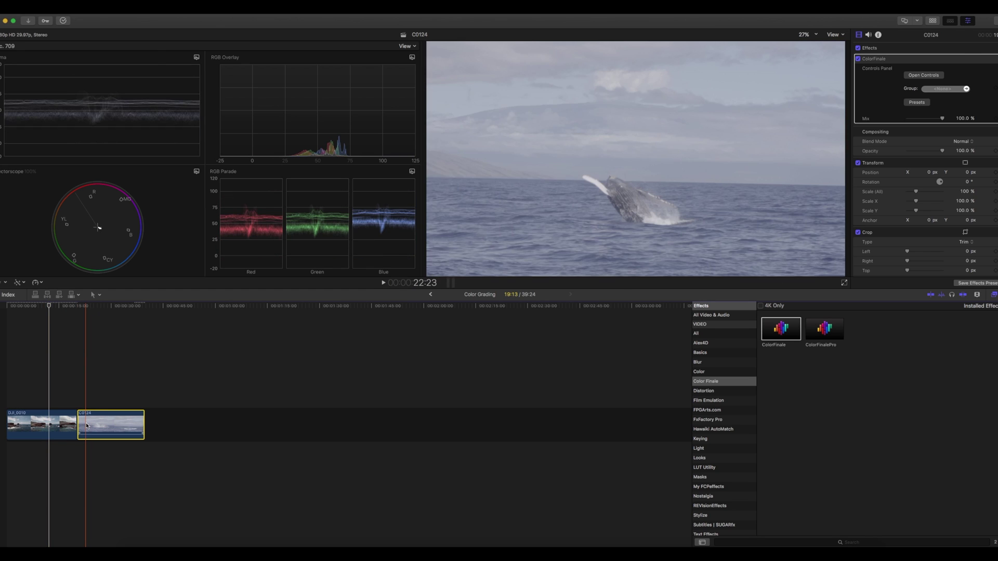
pyautogui.press('shift+super+v')
pyautogui.click(566, 292)
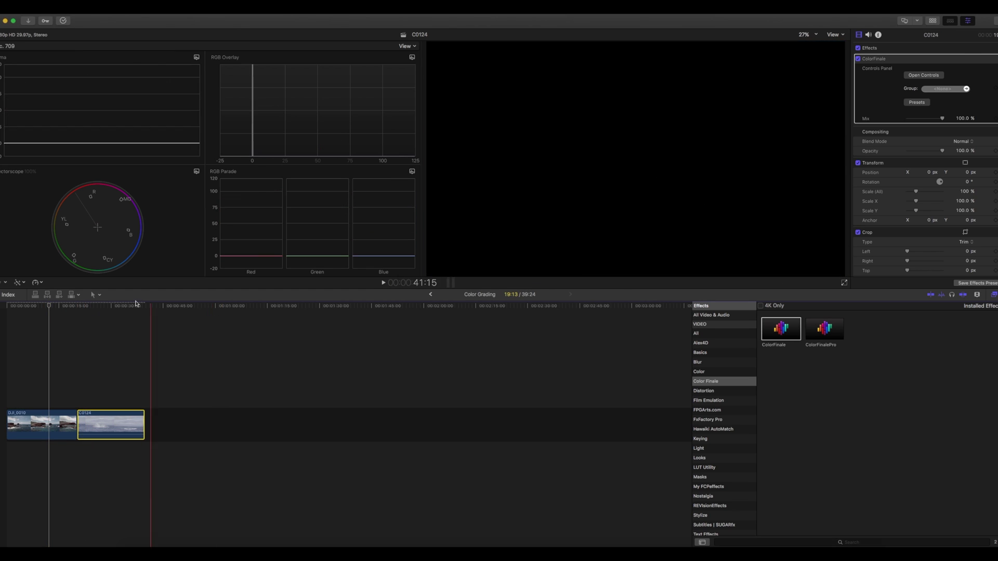
# Step: Delete the duplicate ColorFinale effect on C0124 and open its Color Finale Pro controls
pyautogui.click(110, 313)
pyautogui.click(104, 423)
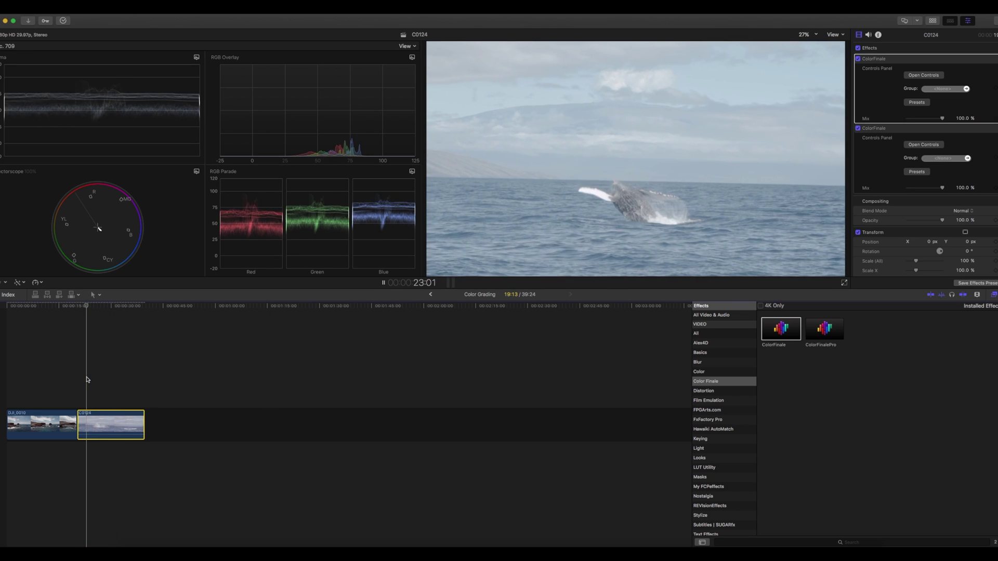
pyautogui.press('l')
pyautogui.press('Delete')
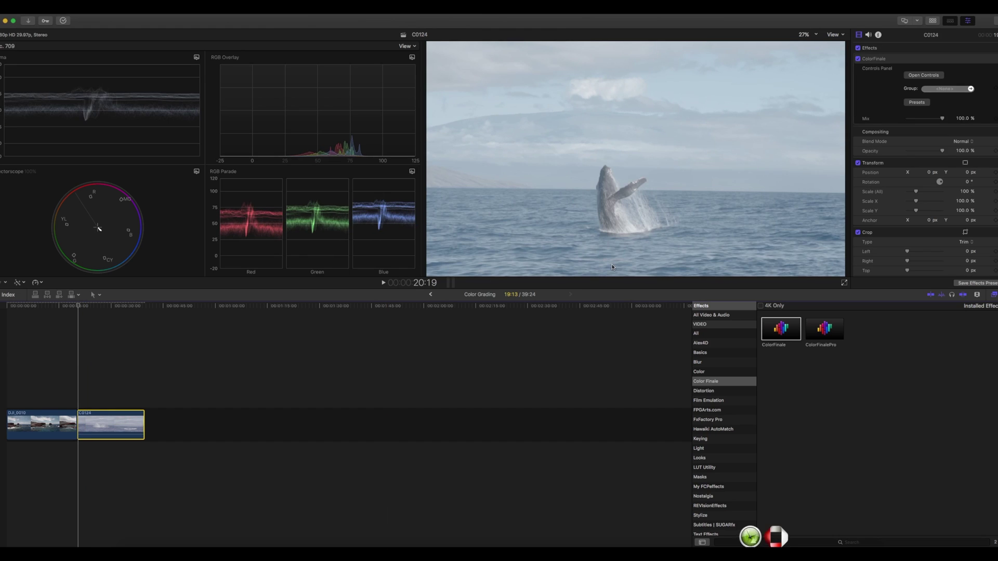
pyautogui.click(923, 75)
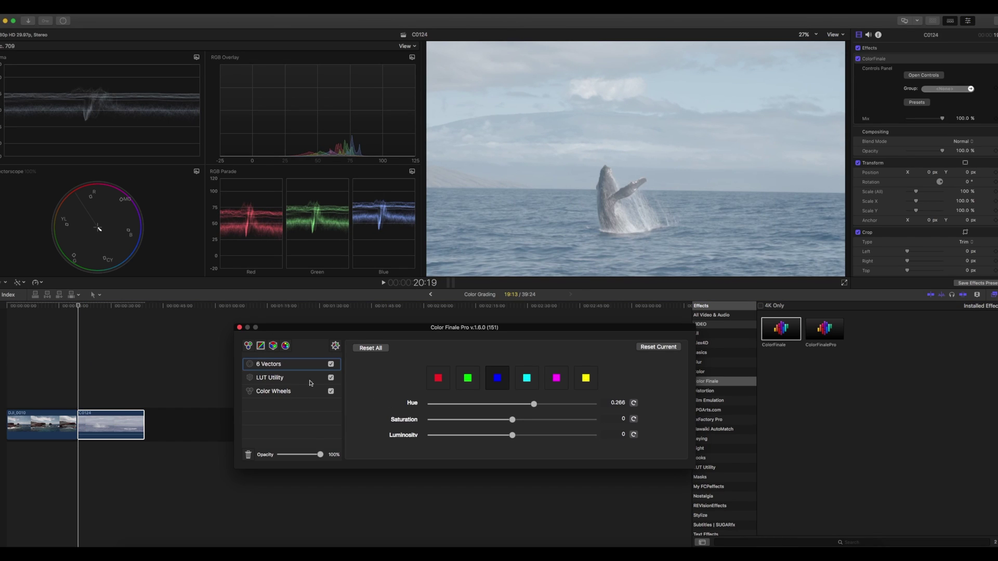
# Step: Turn off the whale clip's 6 Vectors and LUT Utility layers and bring up the Color Wheels
pyautogui.click(330, 378)
pyautogui.click(330, 364)
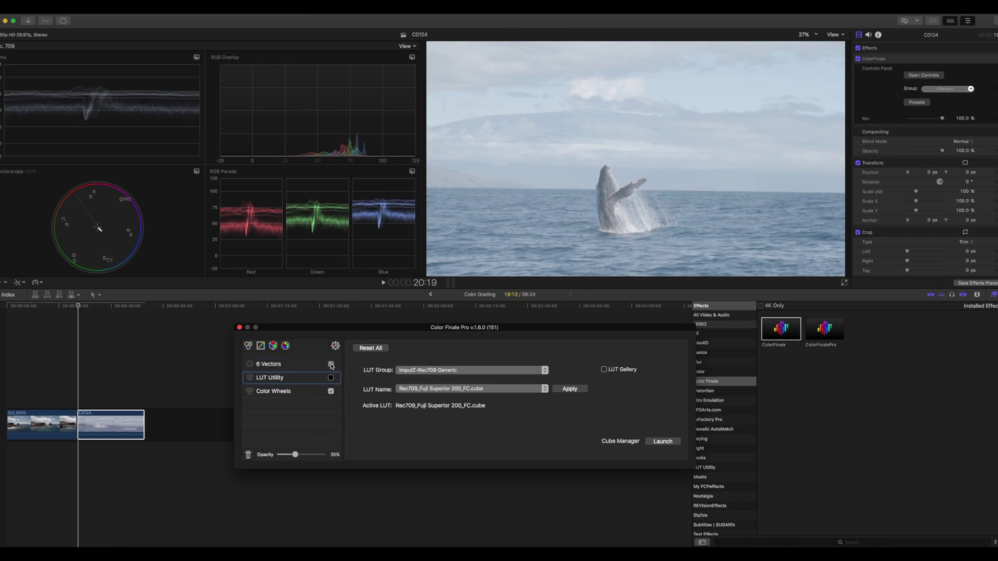
pyautogui.click(310, 394)
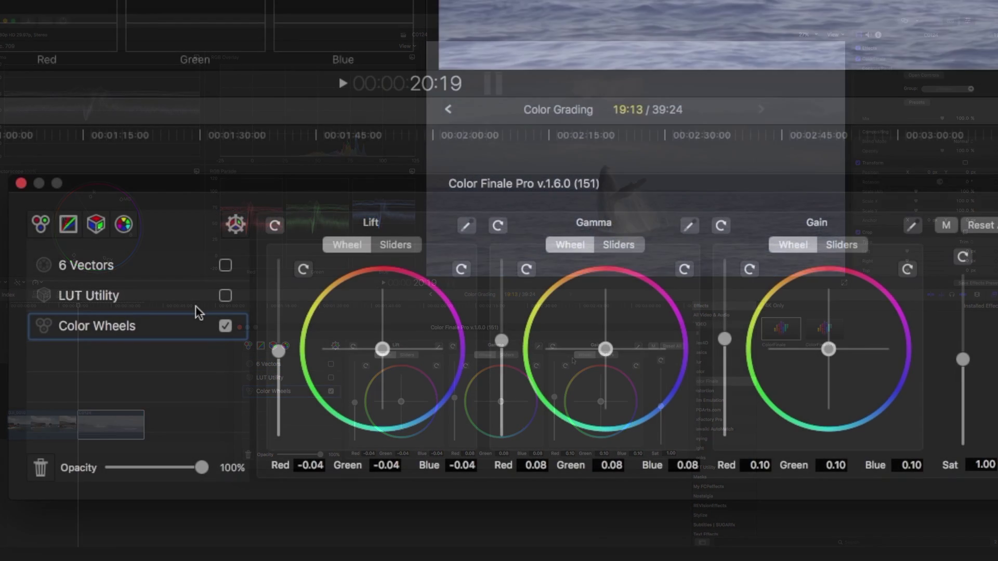
# Step: Set the wheels to Lift -0.34, Gain 0.24 and Gamma -0.09, then re-enable LUT Utility
pyautogui.moveTo(279, 350); pyautogui.dragTo(275, 375)
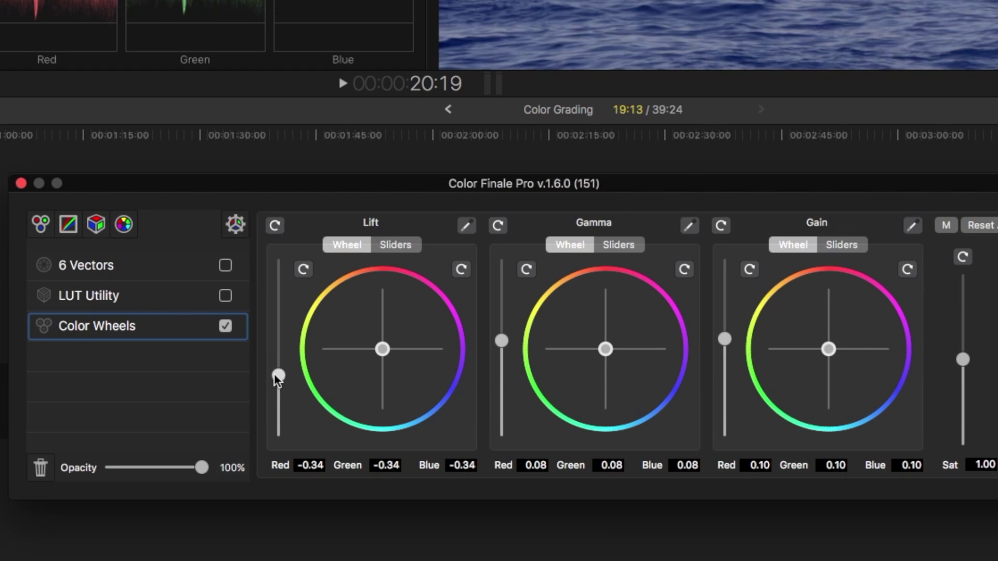
pyautogui.moveTo(728, 340); pyautogui.dragTo(728, 328)
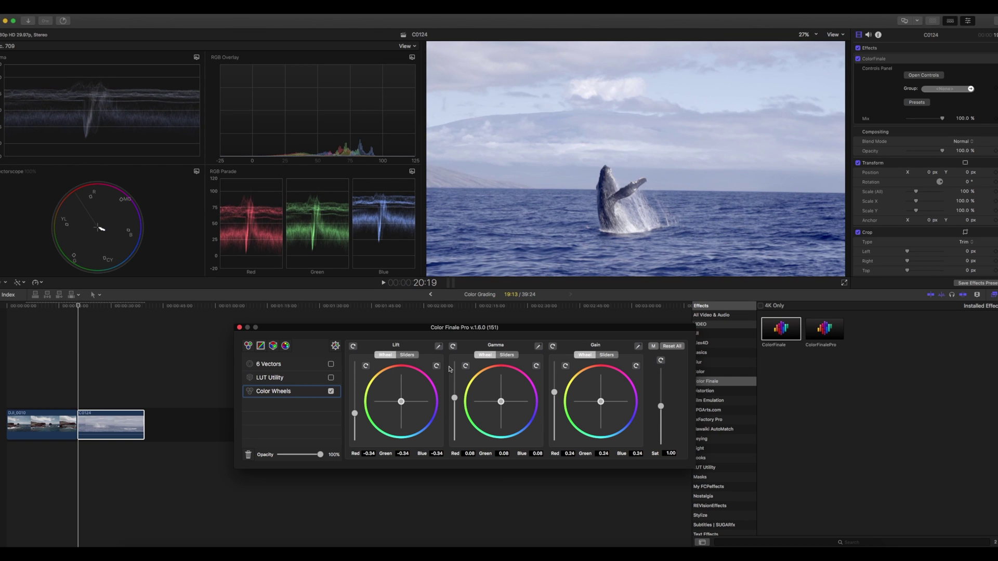
pyautogui.moveTo(455, 399); pyautogui.dragTo(455, 405)
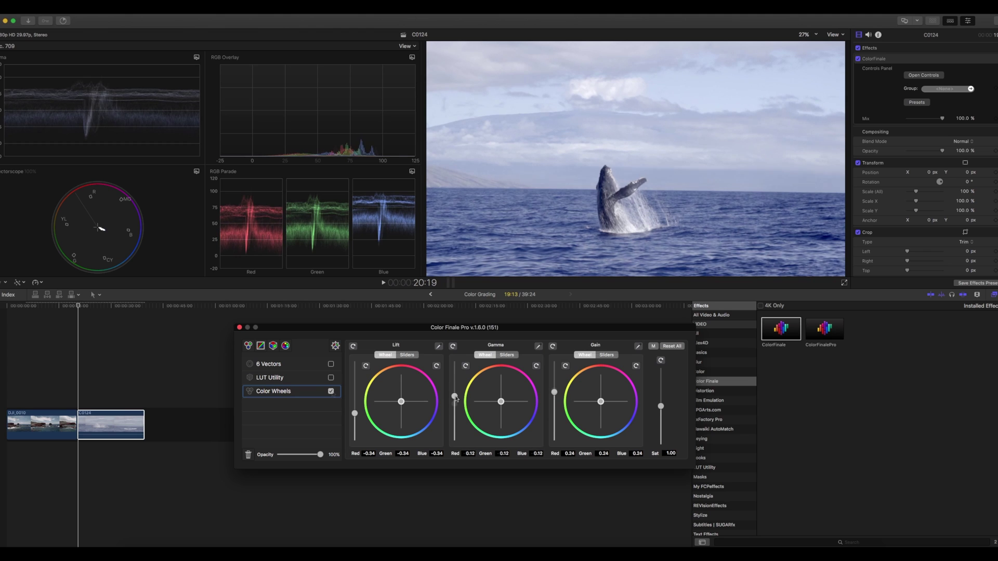
pyautogui.click(330, 378)
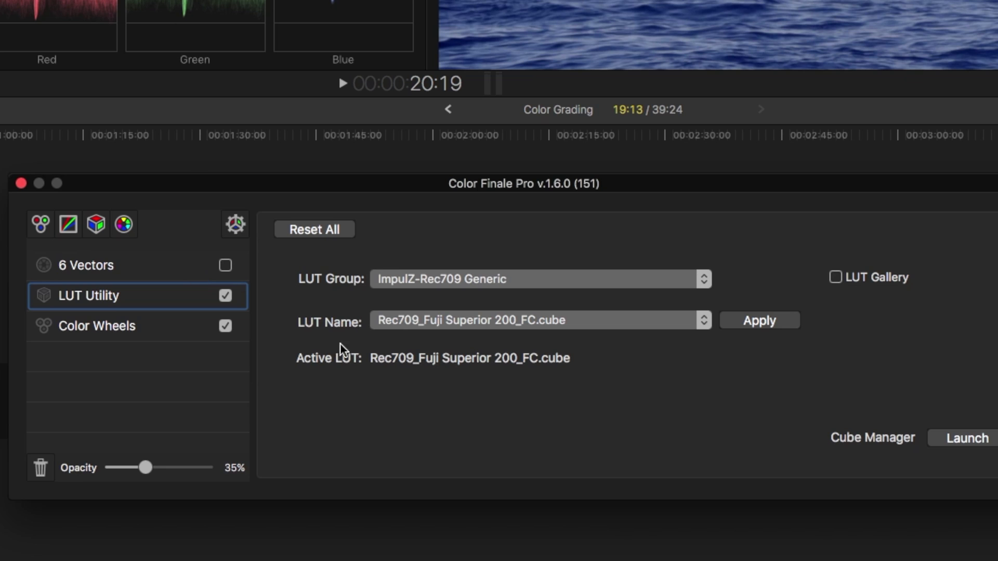
# Step: Lower the LUT Utility opacity to about 54% and turn the 6 Vectors layer back on
pyautogui.moveTo(142, 466); pyautogui.dragTo(168, 462)
pyautogui.click(144, 277)
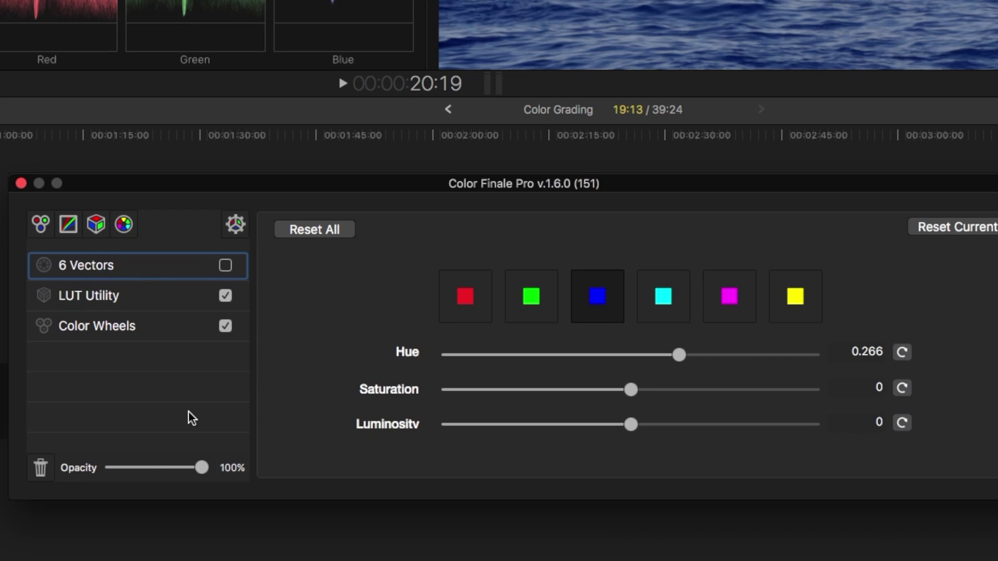
pyautogui.click(226, 266)
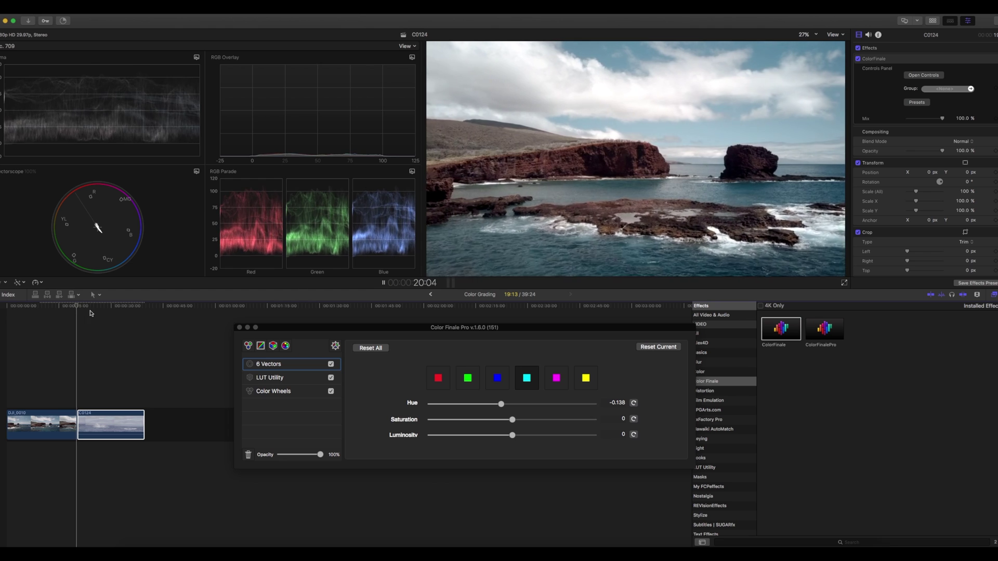
# Step: Shift the blue vector's hue to 0.178 and play back to review the grade
pyautogui.press('space')
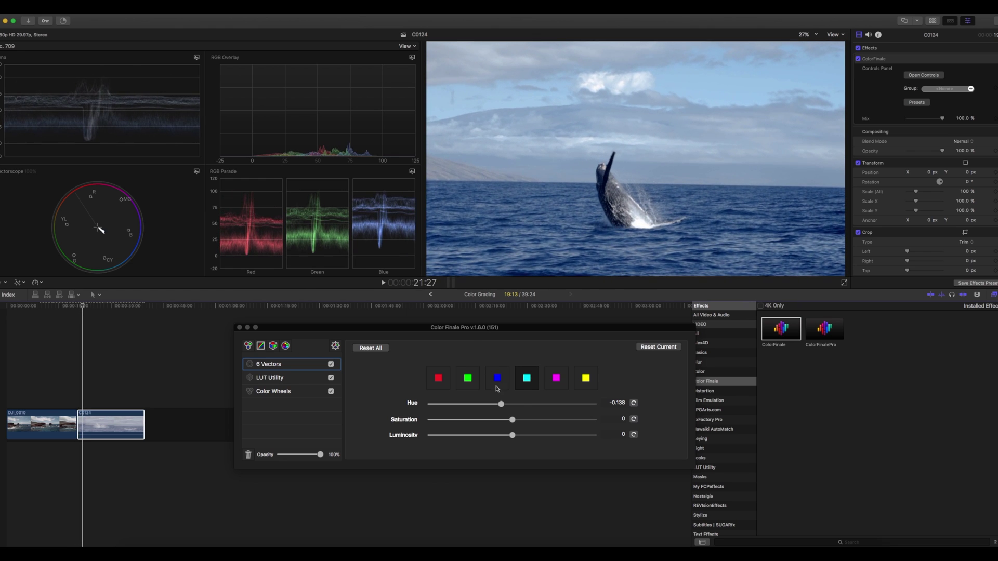
pyautogui.click(497, 378)
pyautogui.moveTo(524, 406)
pyautogui.mouseDown()
pyautogui.moveTo(535, 405)
pyautogui.moveTo(526, 405)
pyautogui.mouseUp()
pyautogui.press('space')
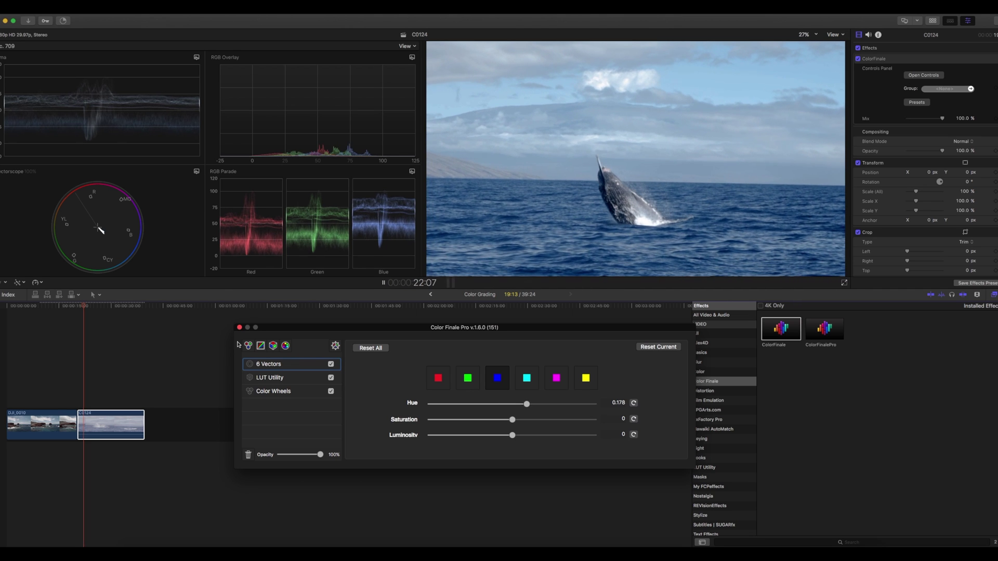